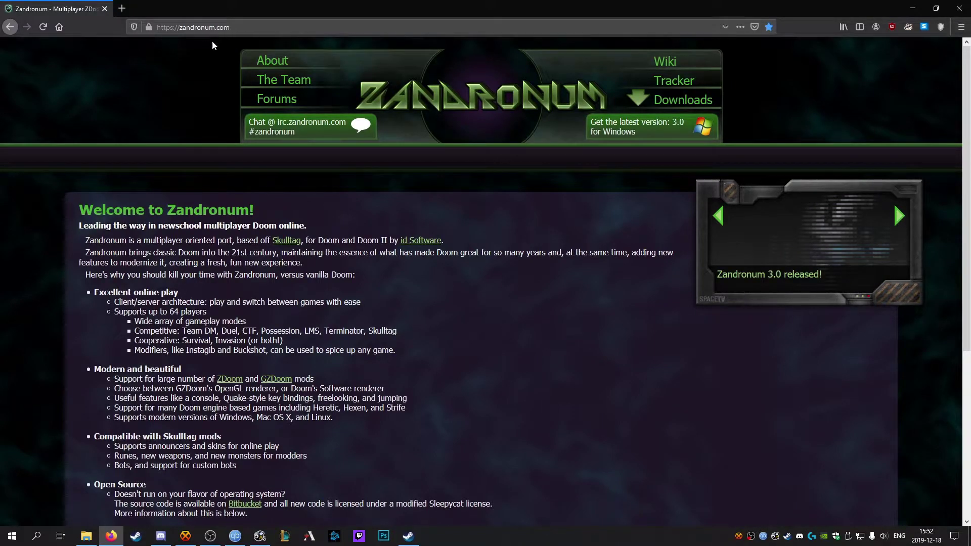
Step: Download the Zandronum 3.0 Windows installer, save the file and show it in its download folder
left_click(658, 128)
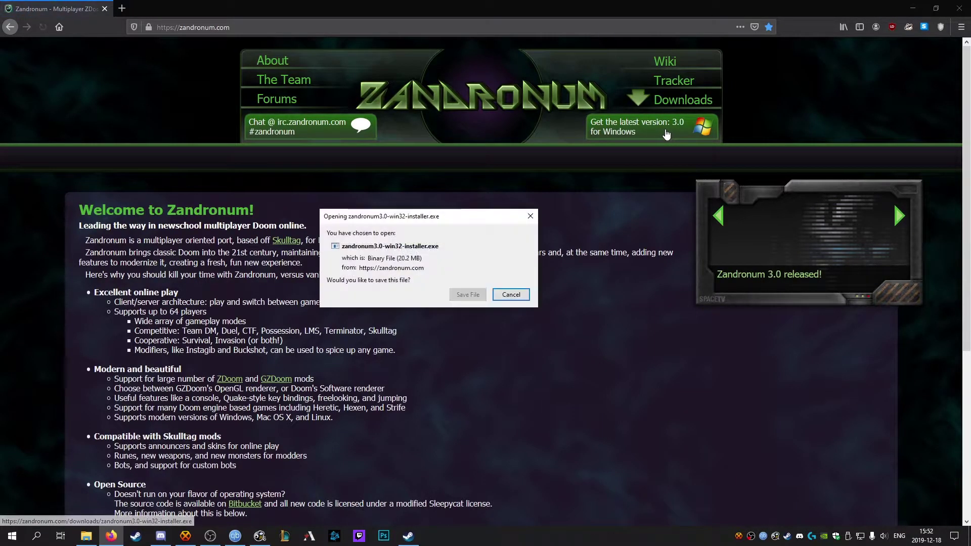
left_click(462, 296)
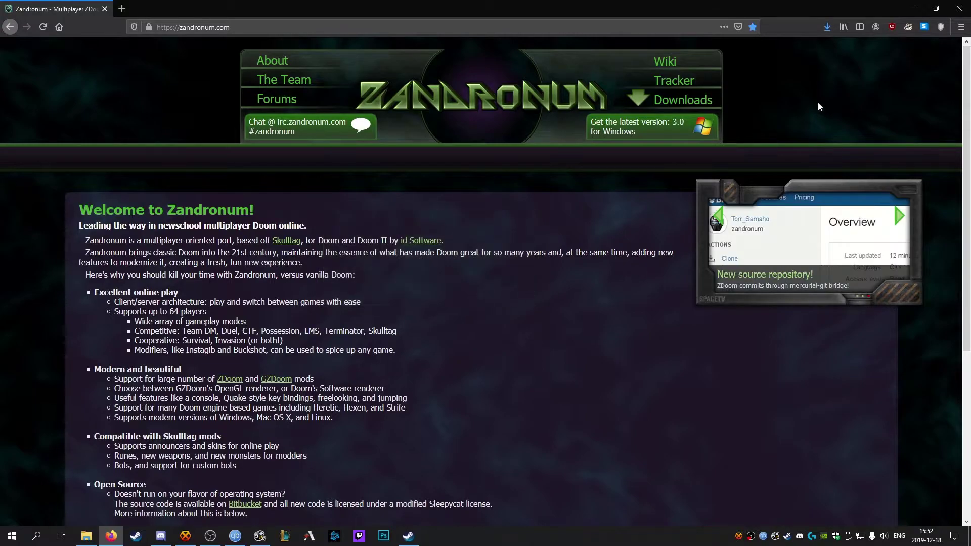
left_click(829, 27)
left_click(812, 55)
left_click(913, 8)
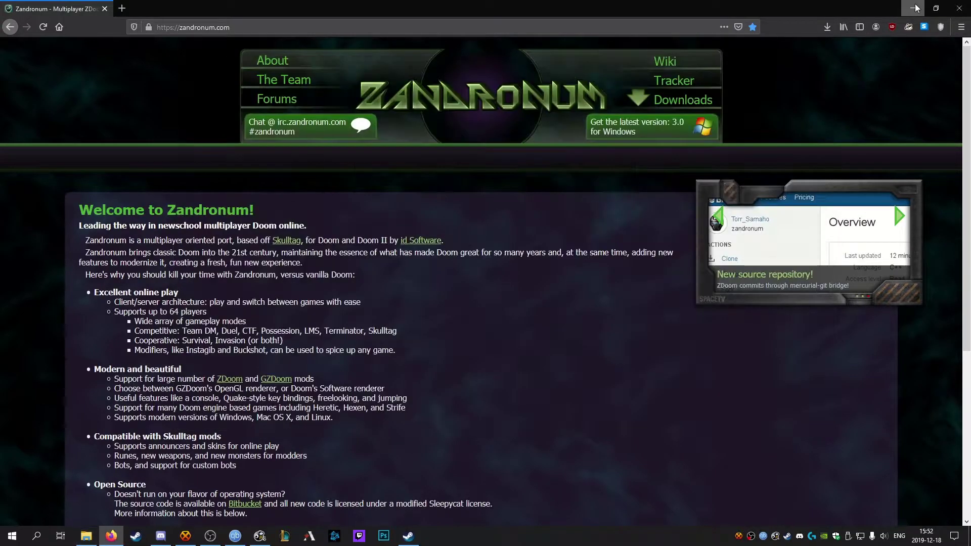
Step: Run zandronum3.0-win32-installer.exe, allow it to make changes and enable the portable installation
double_click(320, 126)
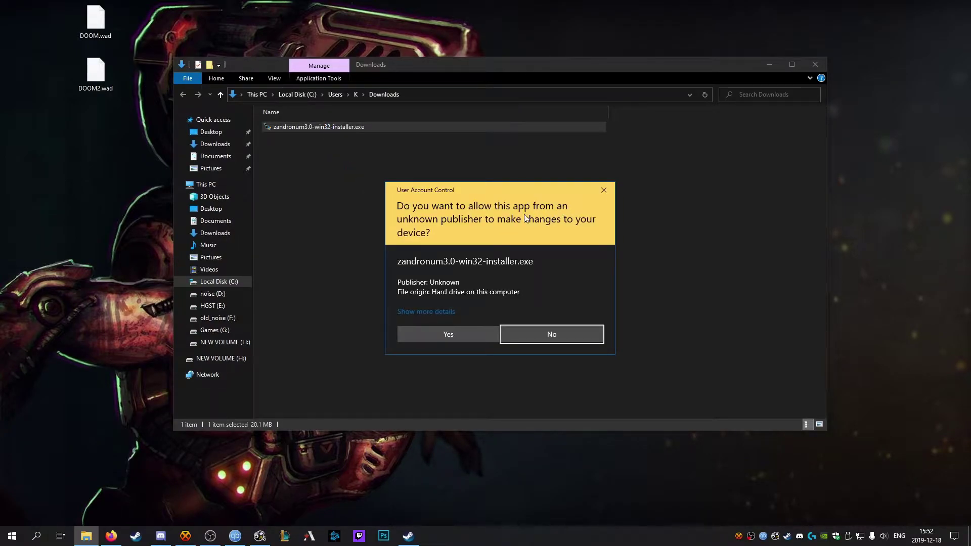
left_click(438, 338)
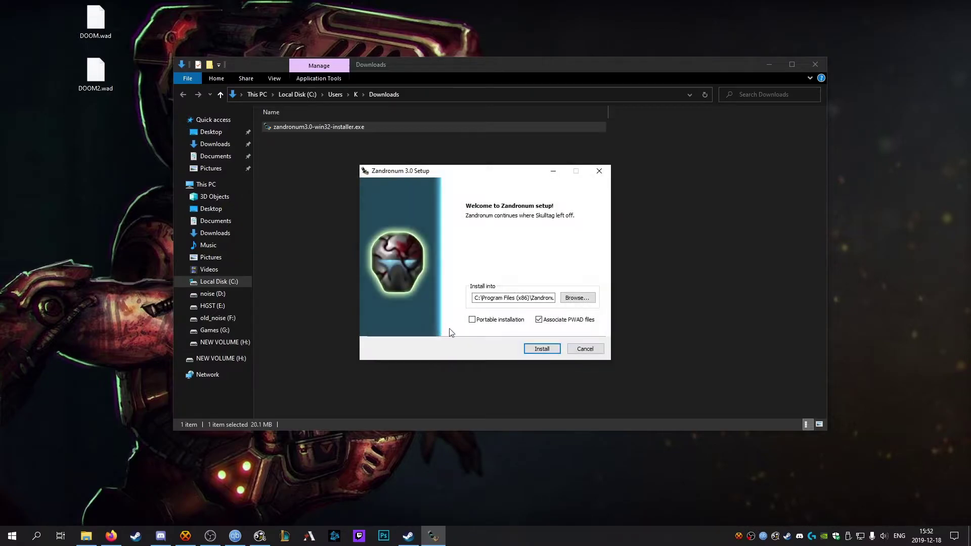
left_click(473, 321)
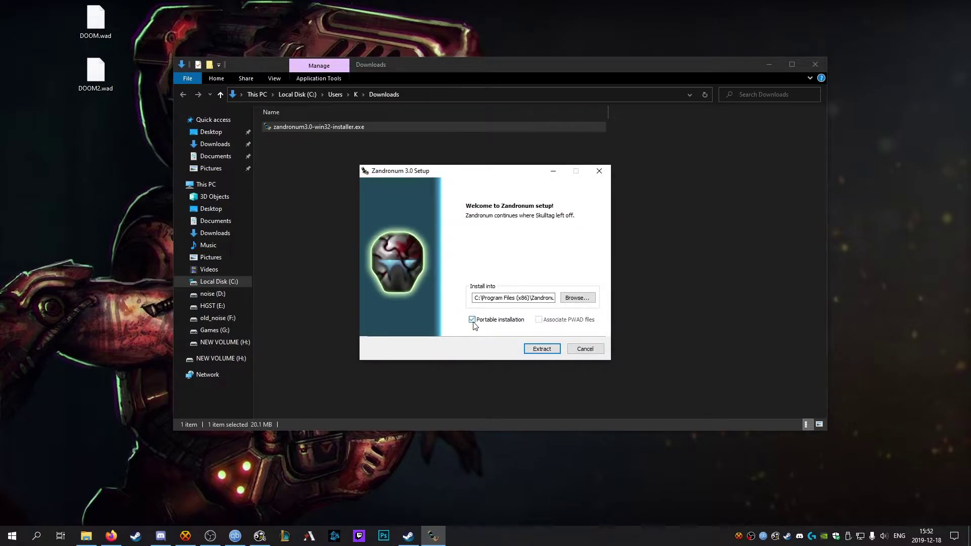
Step: Create a new folder named Zandronum on the desktop and choose it as the installation destination
left_click(587, 299)
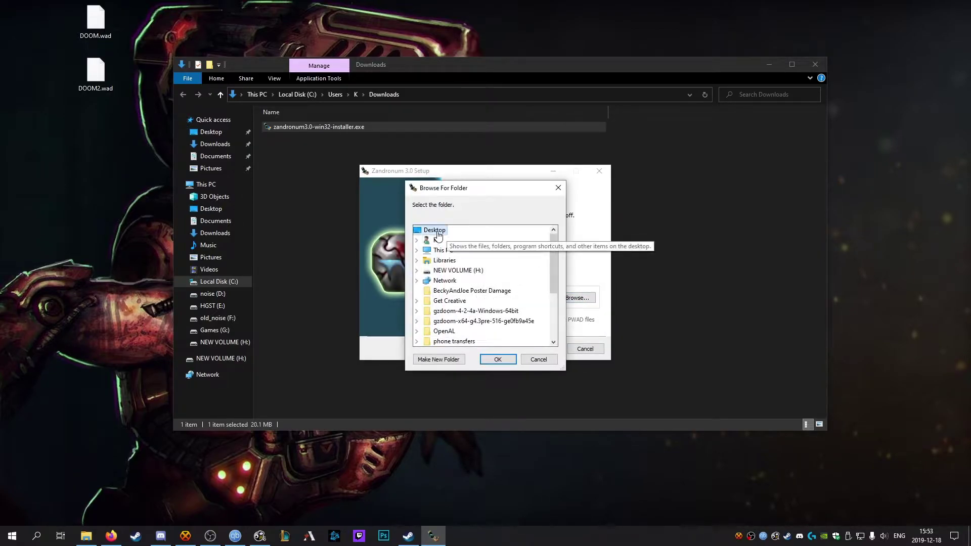
left_click(438, 360)
type("Zan")
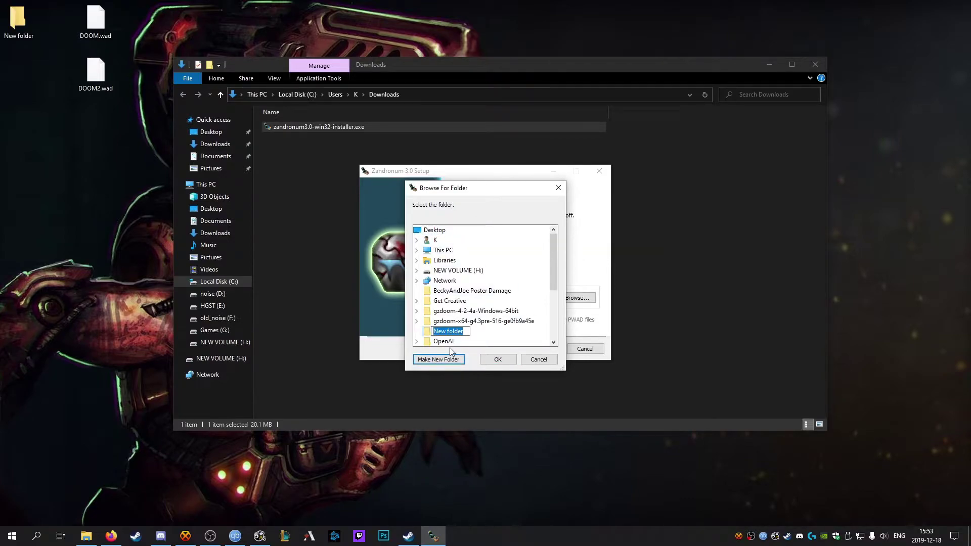
type("dronum")
key("Return")
left_click(496, 360)
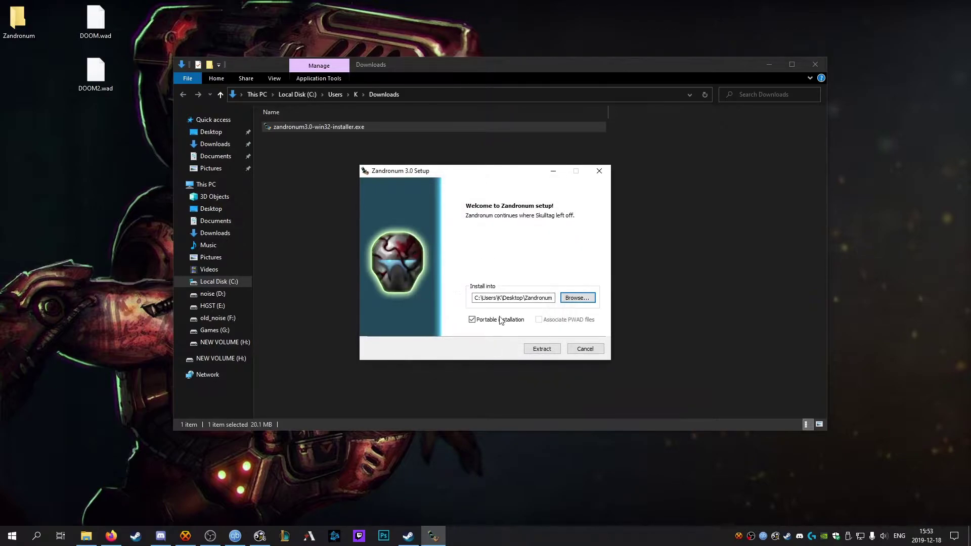
Step: Check the destination path, extract Zandronum into it and finish the setup
left_click_drag(481, 298, 556, 301)
left_click(544, 299)
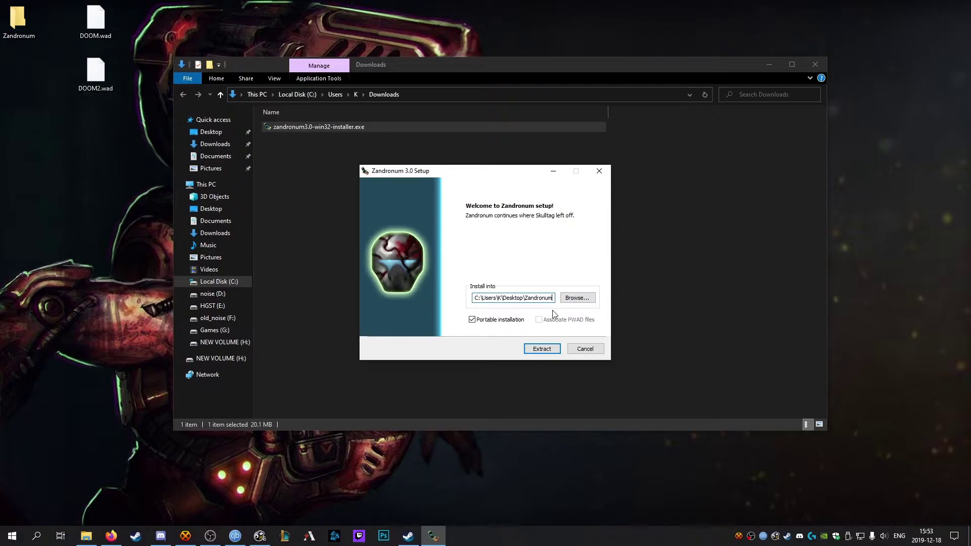
left_click(542, 348)
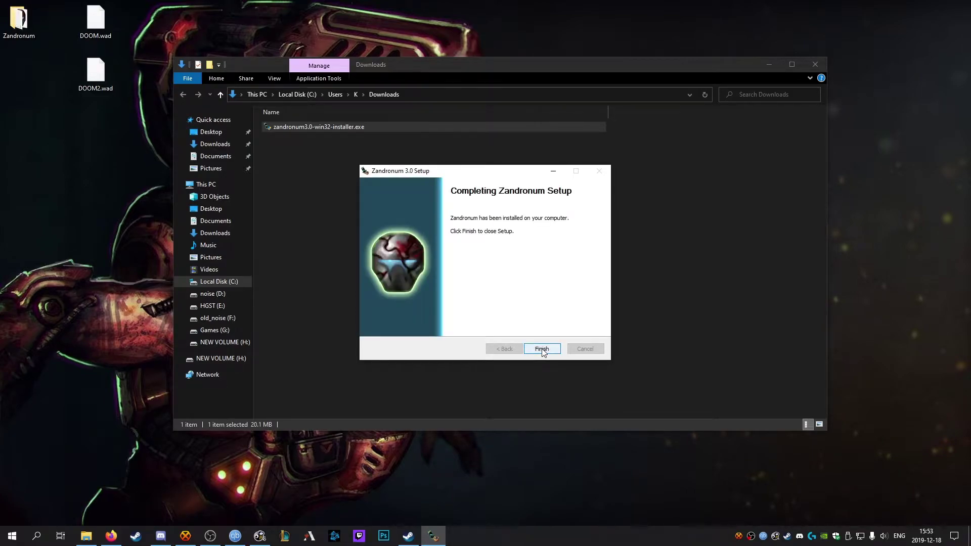
left_click(542, 348)
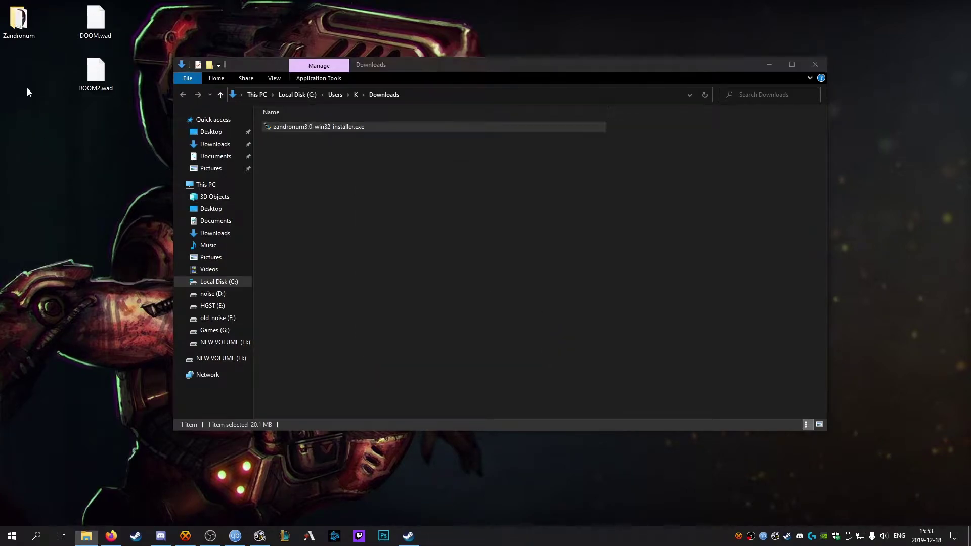
Step: Open the Zandronum folder on the desktop and move DOOM.wad and DOOM2.wad into it
double_click(18, 21)
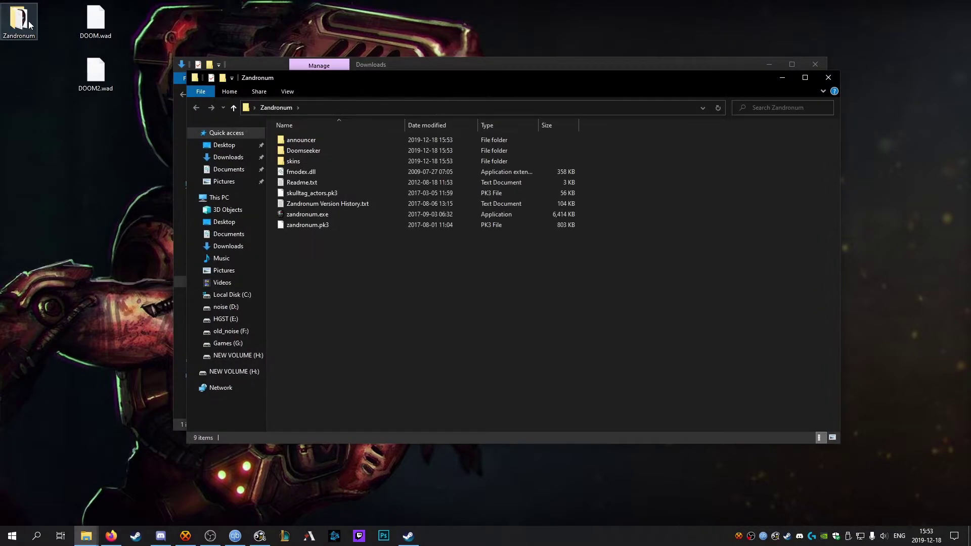
left_click_drag(69, 8, 115, 92)
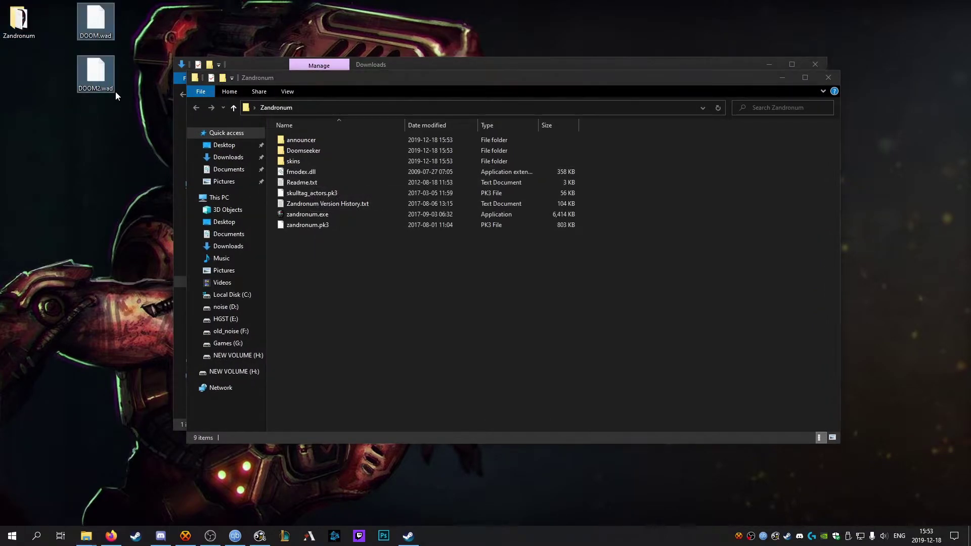
left_click_drag(100, 19, 319, 268)
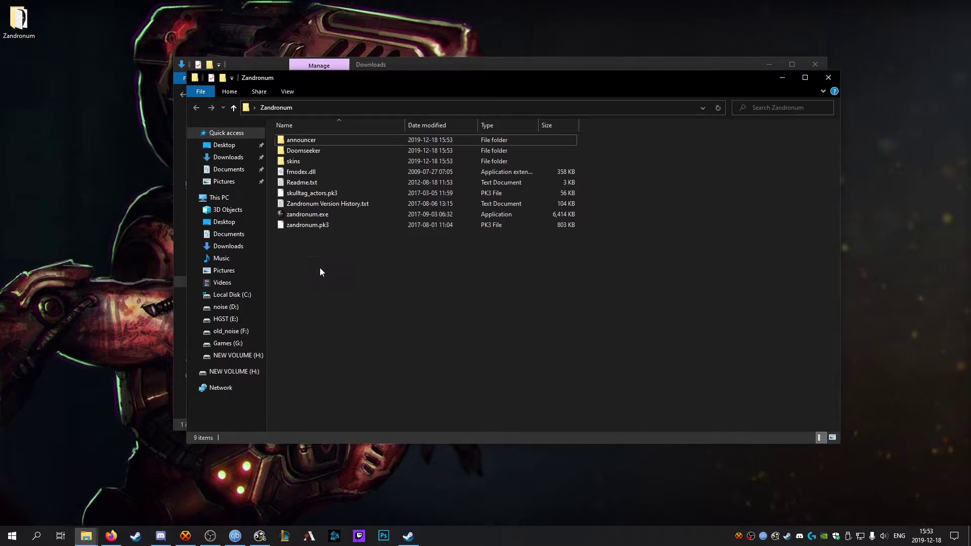
Step: Launch zandronum.exe with DOOM 2: Hell on Earth, using the Hardware (OpenGL) renderer with fullscreen off
left_click(312, 215)
double_click(311, 217)
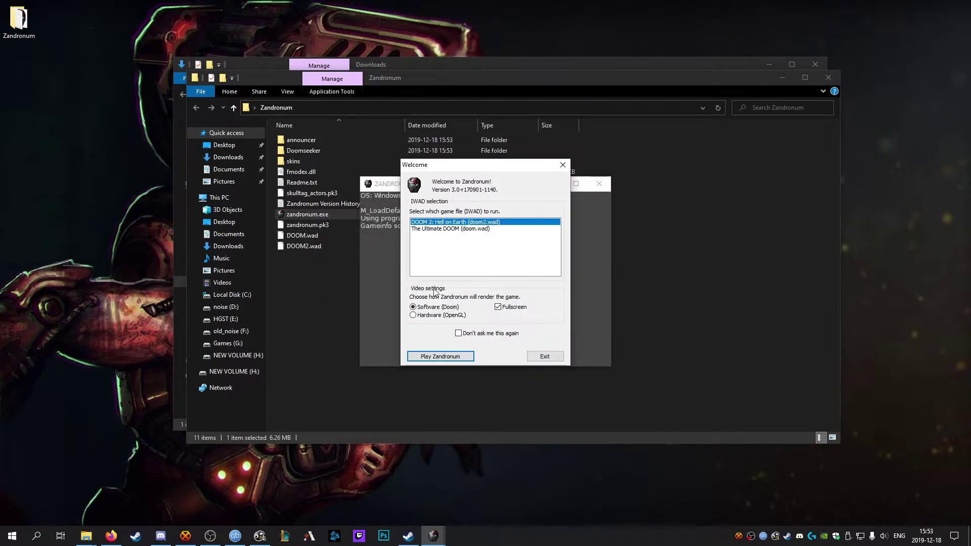
left_click(413, 316)
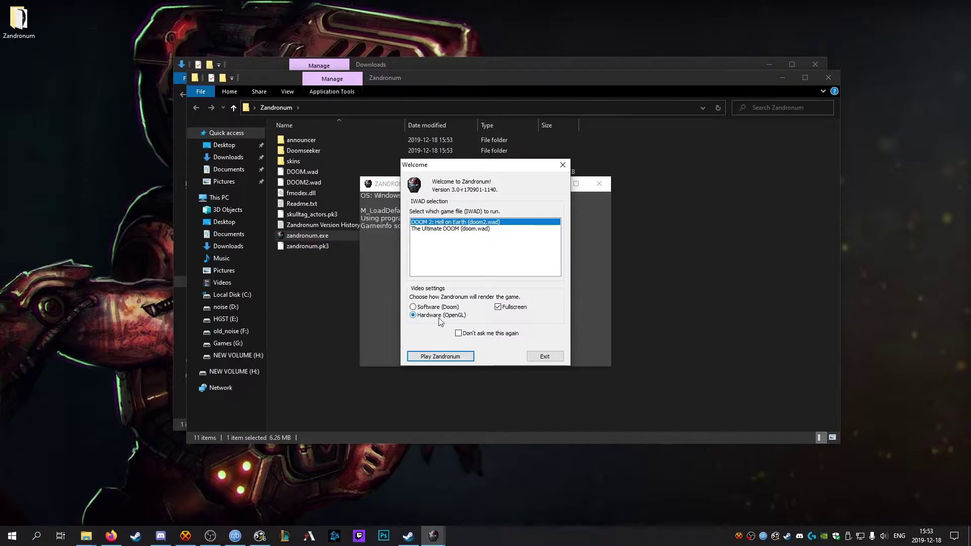
left_click(498, 307)
left_click(443, 357)
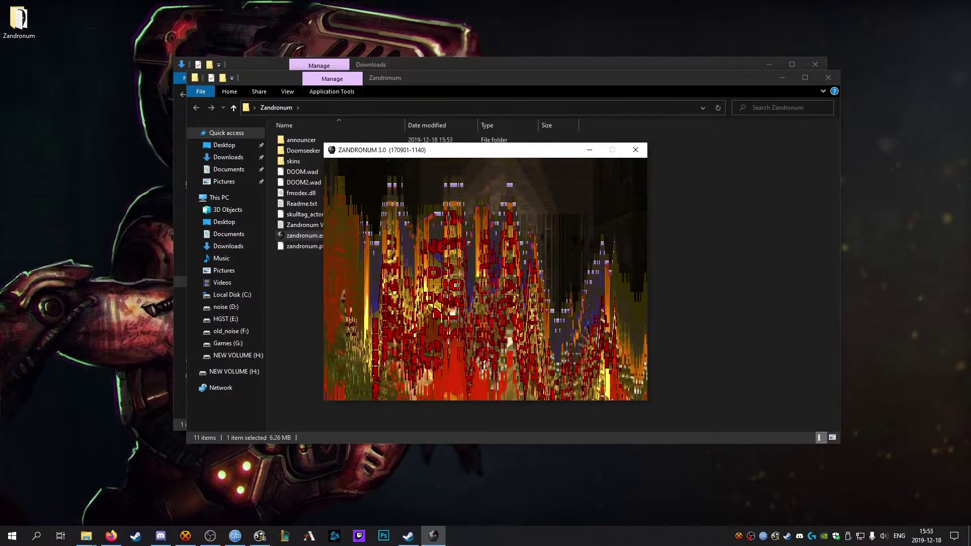
Step: Examine the volume and output settings in the game's sound options, and return to the main menu
key("Escape")
key("Down")
key("Return")
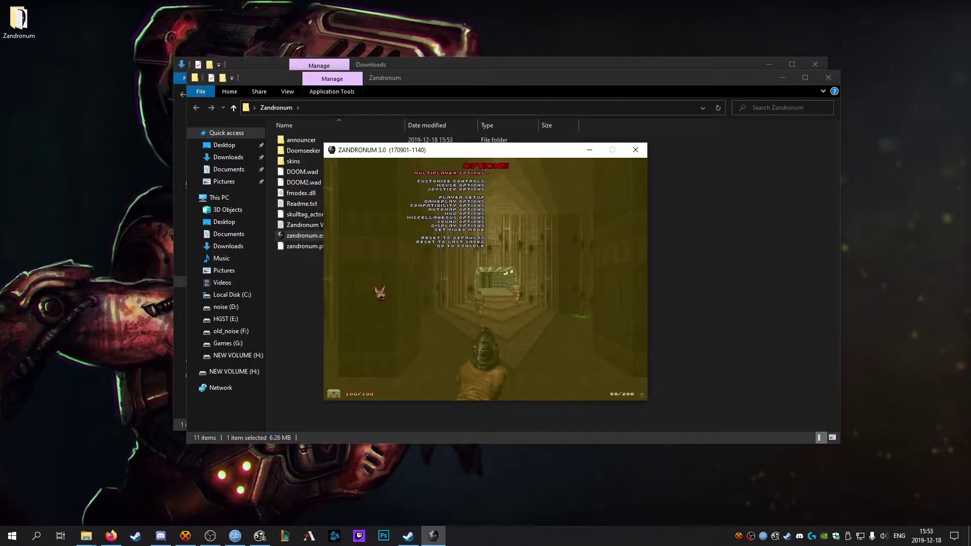
key("Down")
key("Down")
key("Down")
key("Down")
key("Down")
key("Down")
key("Down")
key("Down")
key("Down")
key("Return")
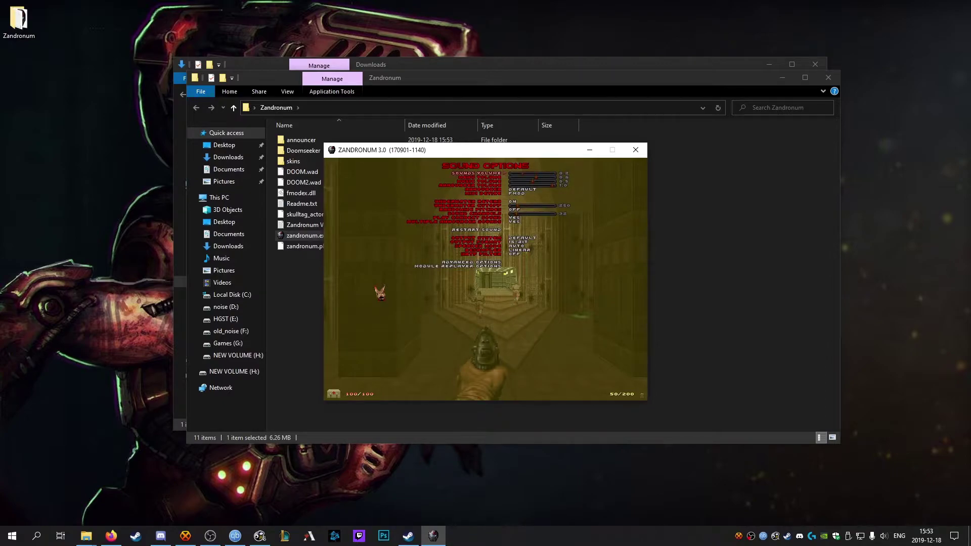
key("Down")
key("Down")
key("Escape")
key("Escape")
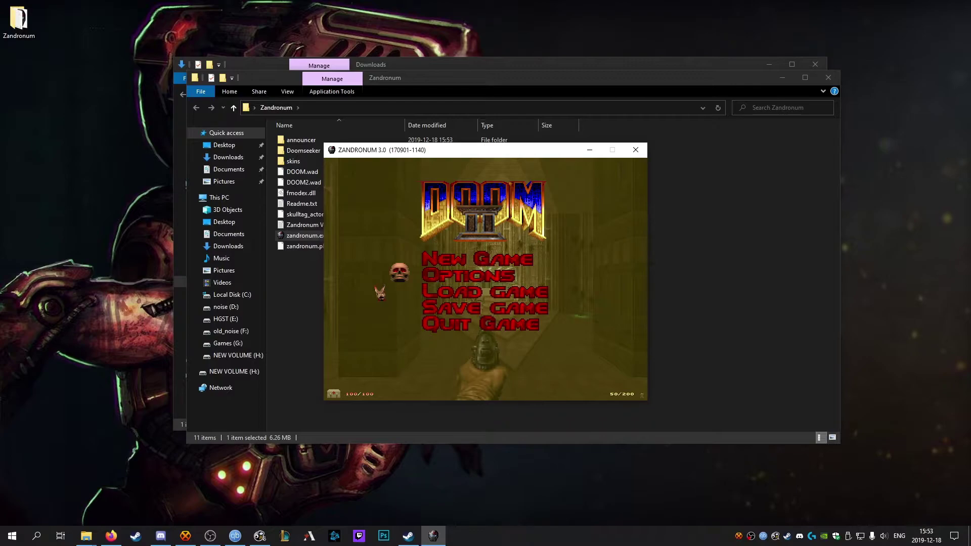
Step: Open the game's video mode settings and set the aspect ratio to 16:9
key("Return")
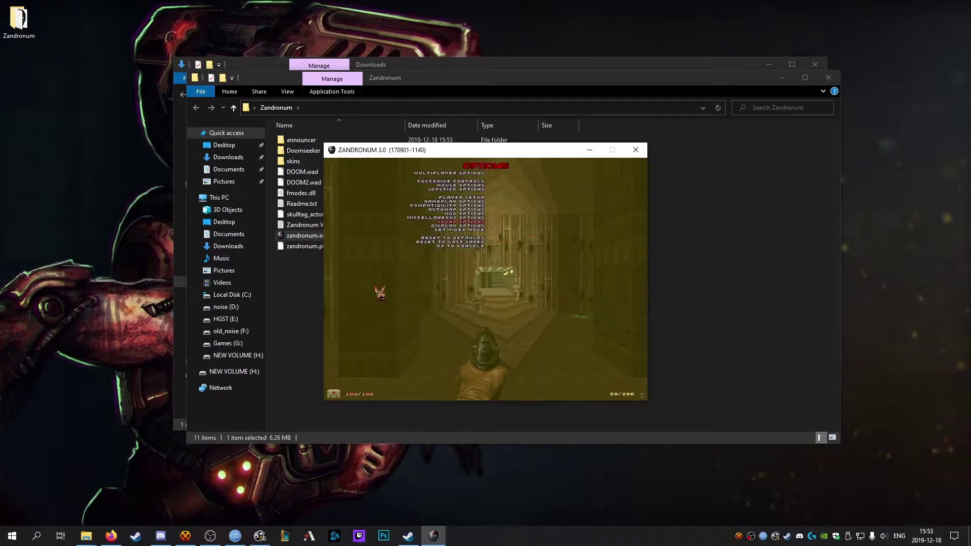
key("Down")
key("Down")
key("Return")
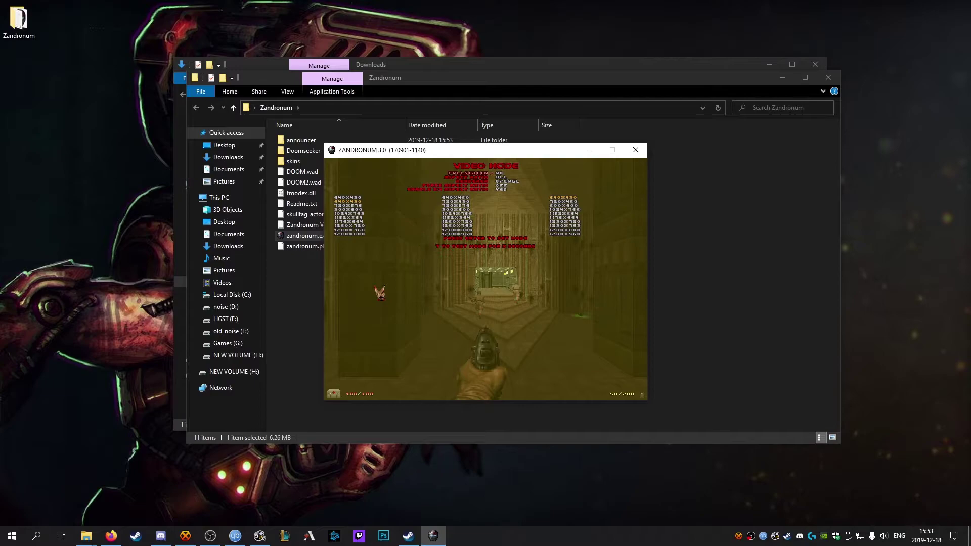
key("Down")
key("Left")
key("Left")
key("Left")
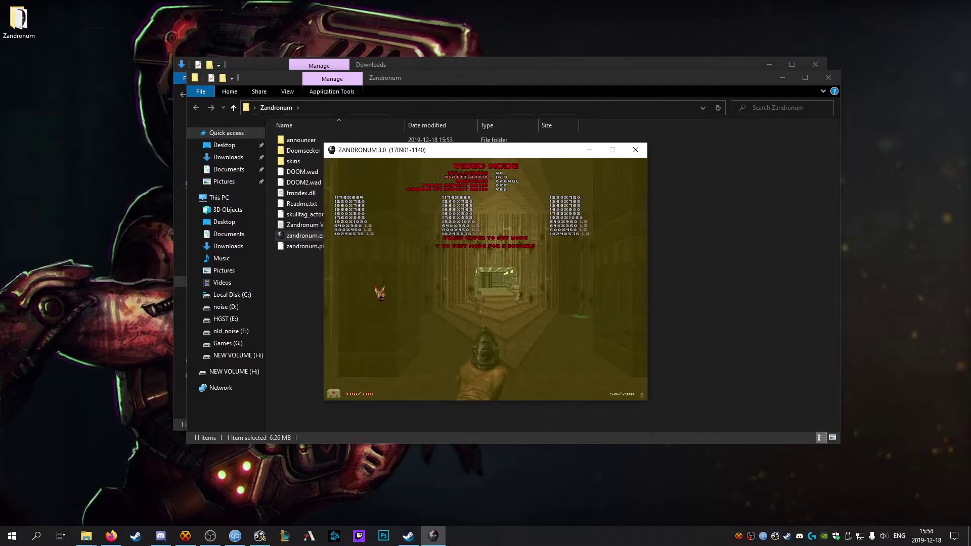
Step: Set the game's video resolution to 1920x1080
key("Down")
key("Down")
key("Down")
key("Down")
key("Down")
key("Down")
key("Down")
key("Down")
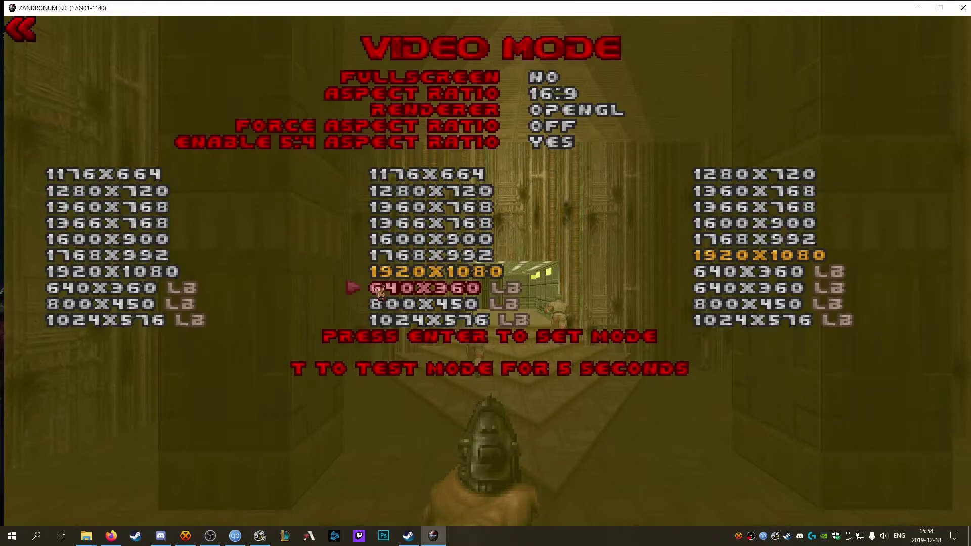
Step: Turn fullscreen on in the video mode settings
key("Up")
key("Up")
key("Up")
key("Up")
key("Up")
key("Up")
key("Up")
key("Up")
key("Up")
key("Up")
key("Up")
key("Up")
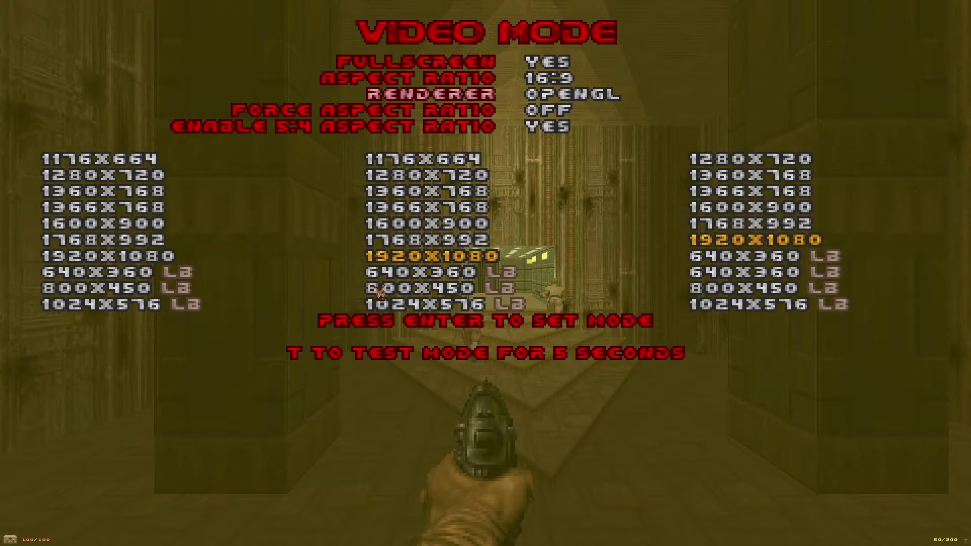
Step: Leave the video mode settings and open the game's control customization
key("Escape")
key("Up")
key("Up")
key("Up")
key("Up")
key("Up")
key("Up")
key("Up")
key("Up")
key("Up")
key("Up")
key("Up")
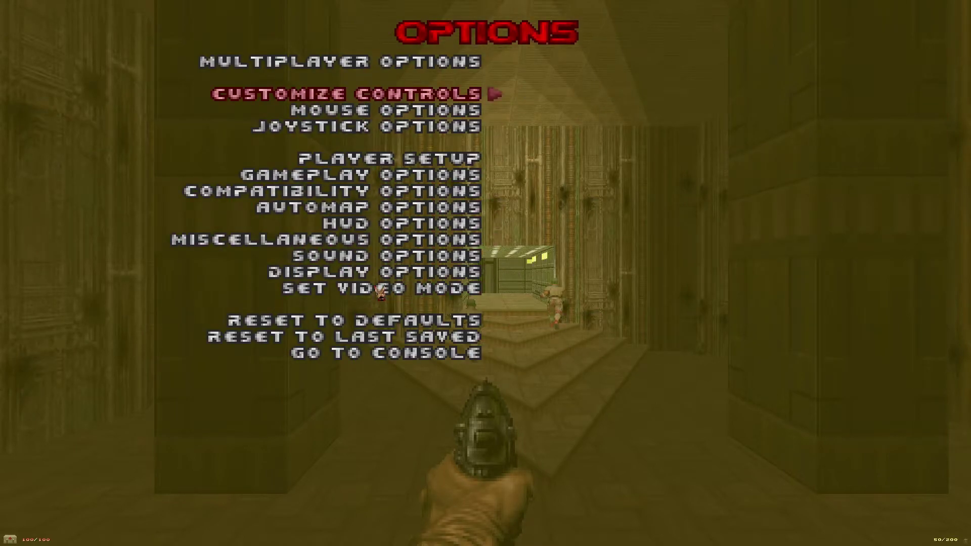
key("Return")
Step: Clear all existing key bindings for the controls from Fire down through Strafe
key("BackSpace")
key("Down")
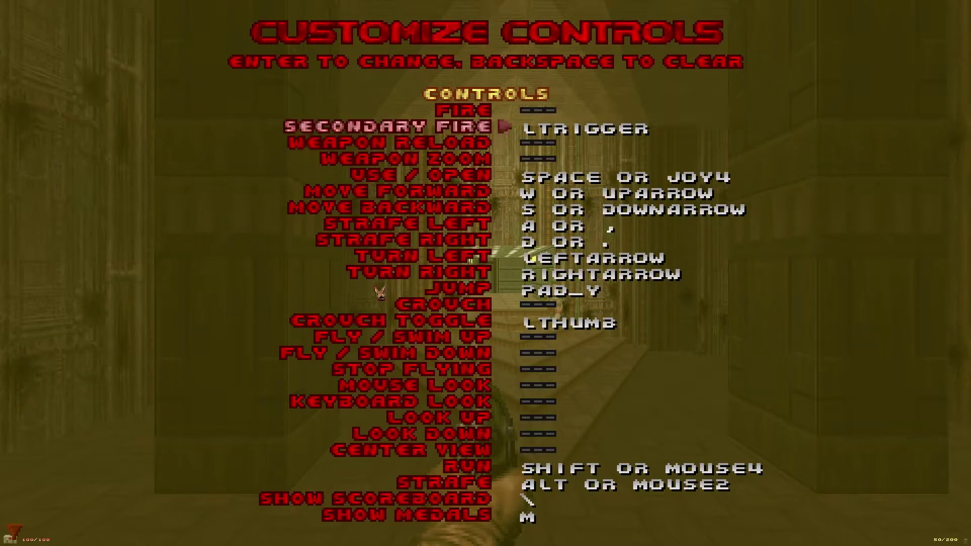
key("BackSpace")
key("Down")
key("BackSpace")
key("Down")
key("BackSpace")
key("Down")
key("BackSpace")
key("Down")
key("BackSpace")
key("Down")
key("BackSpace")
key("Down")
key("BackSpace")
key("Down")
key("BackSpace")
key("Down")
key("BackSpace")
key("Down")
key("BackSpace")
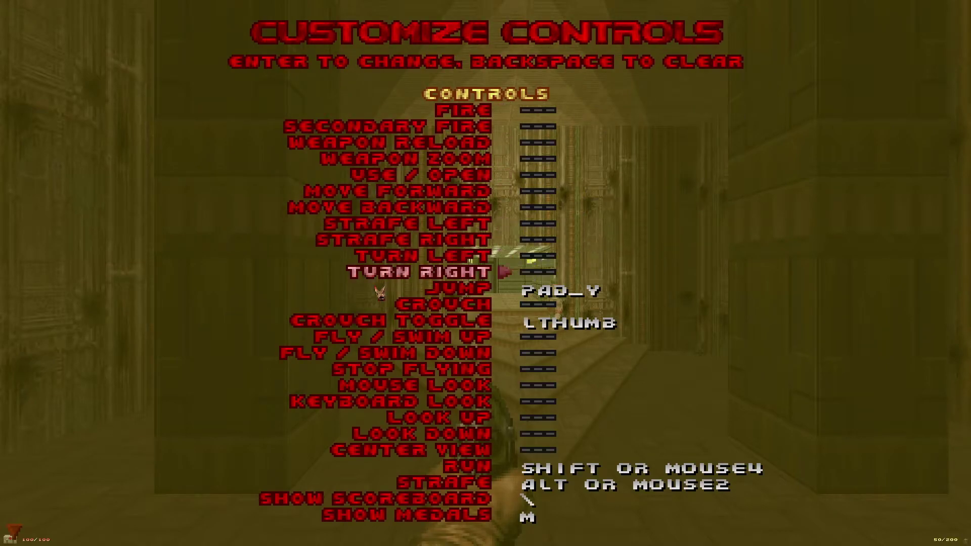
key("Down")
key("BackSpace")
key("Down")
key("BackSpace")
key("Down")
key("BackSpace")
key("Down")
key("BackSpace")
key("Down")
key("BackSpace")
key("Down")
key("BackSpace")
key("Down")
key("BackSpace")
key("Down")
key("Down")
key("Down")
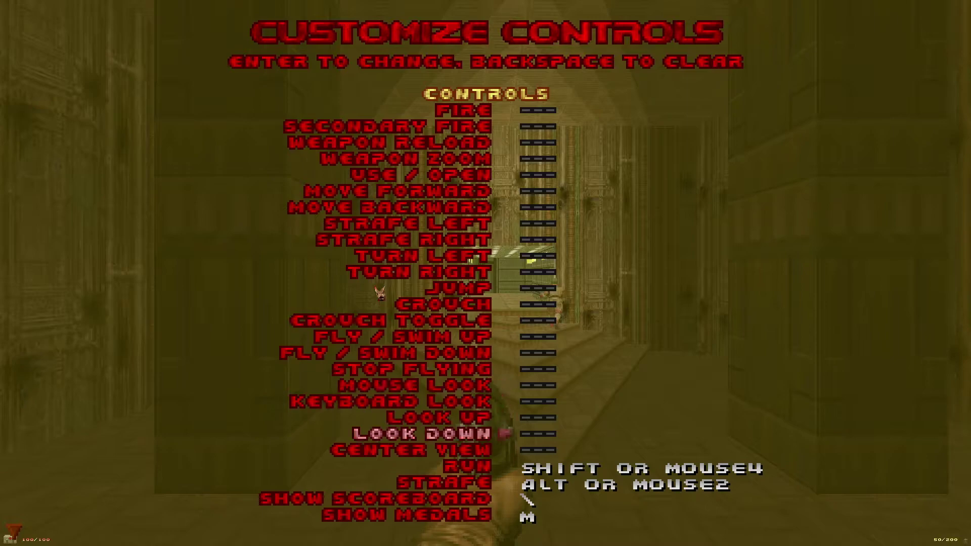
key("Down")
key("Down")
key("BackSpace")
key("Down")
key("BackSpace")
key("Down")
Step: Bind Fire to Mouse1 and Secondary Fire to Mouse2
key("Up")
key("Up")
key("Up")
key("Up")
key("Up")
key("Up")
key("Up")
key("Up")
key("Up")
key("Up")
key("Up")
key("Up")
key("Up")
key("Up")
key("Up")
key("Up")
key("Up")
key("Up")
key("Up")
key("Up")
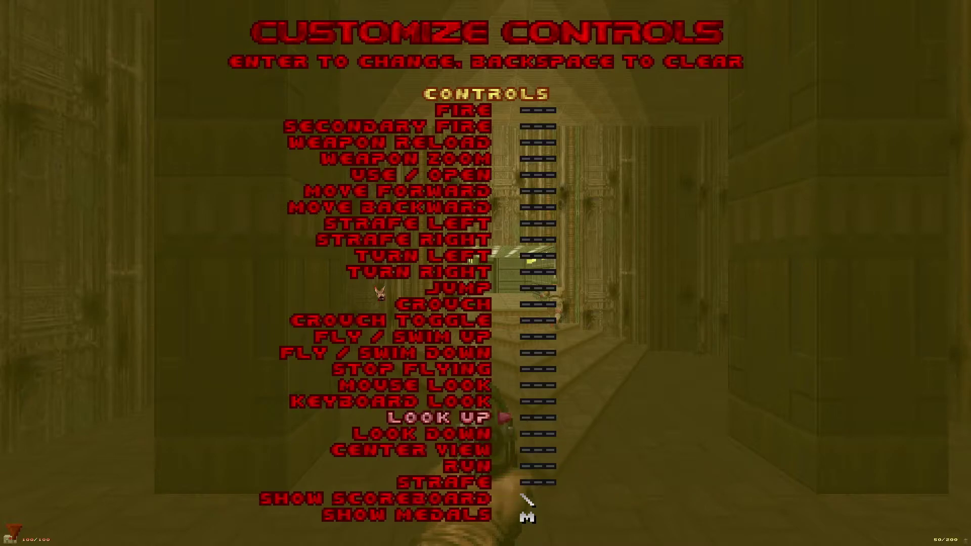
key("Up")
key("Up")
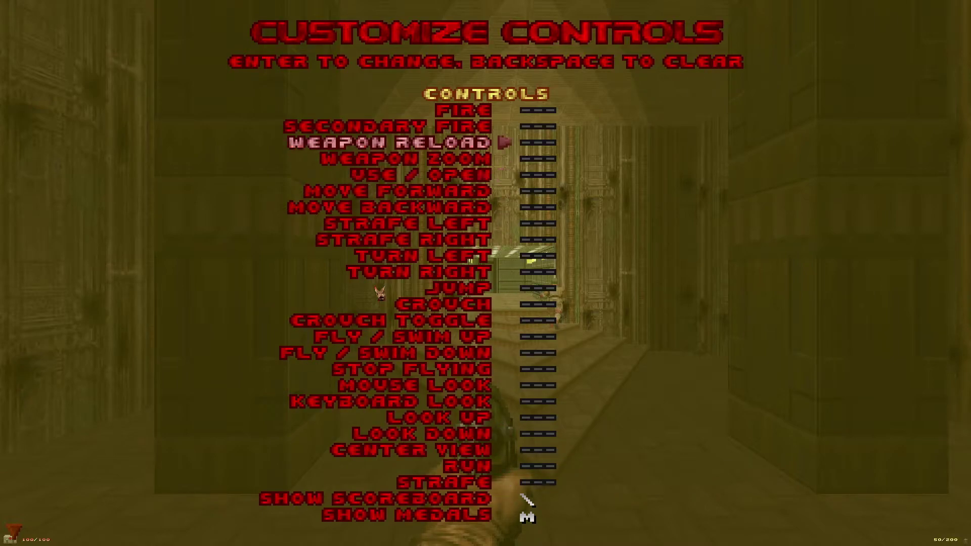
key("Up")
key("Up")
key("Return")
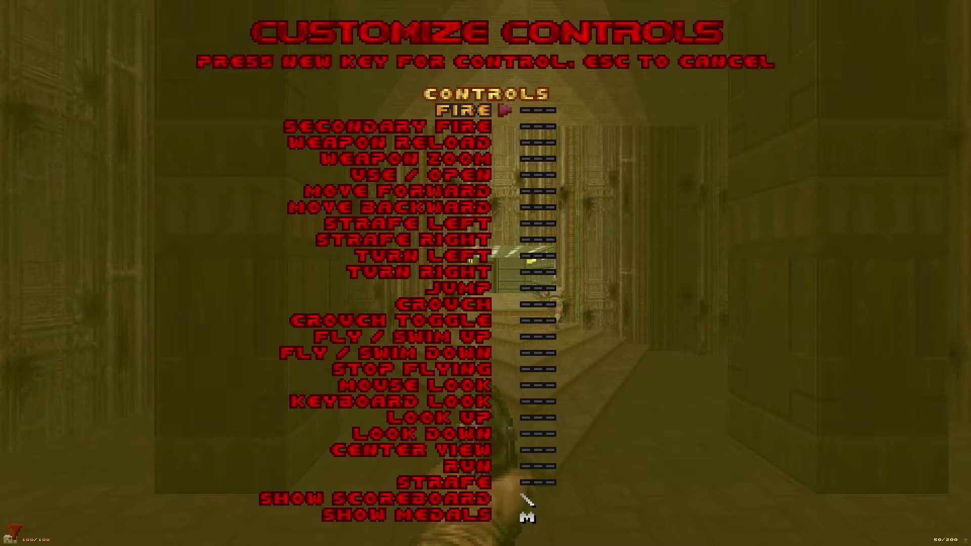
left_click(485, 274)
key("Down")
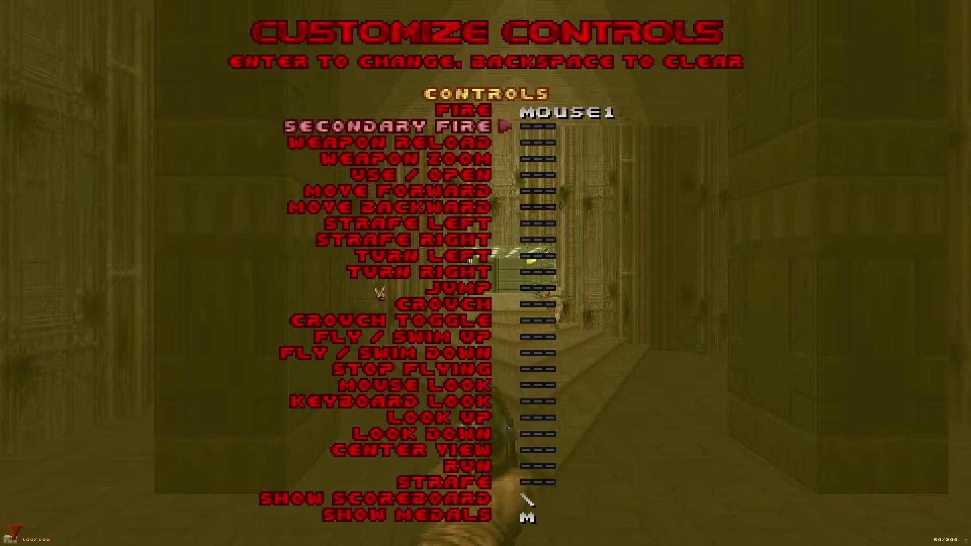
key("Return")
right_click(485, 273)
Step: Bind Weapon Reload to Mouse4
key("Down")
key("Return")
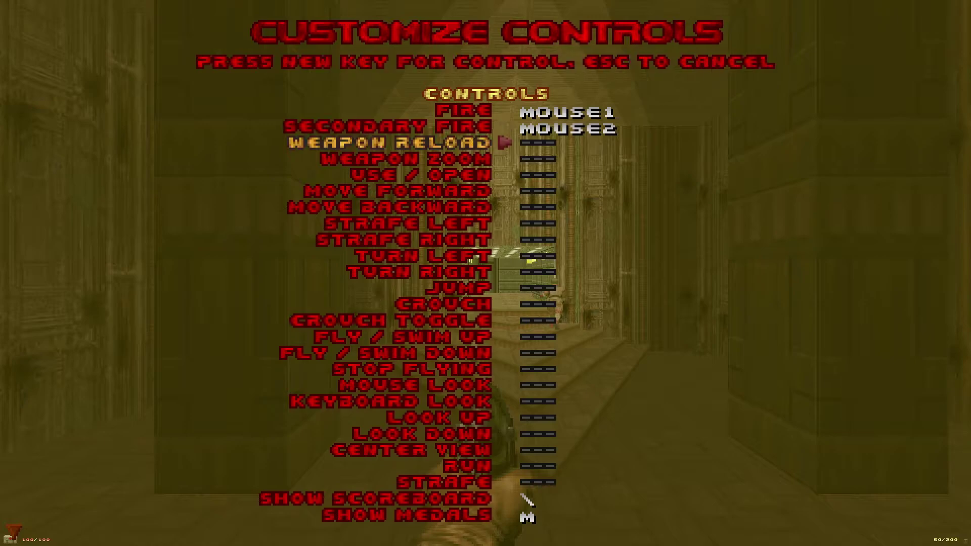
middle_click(485, 273)
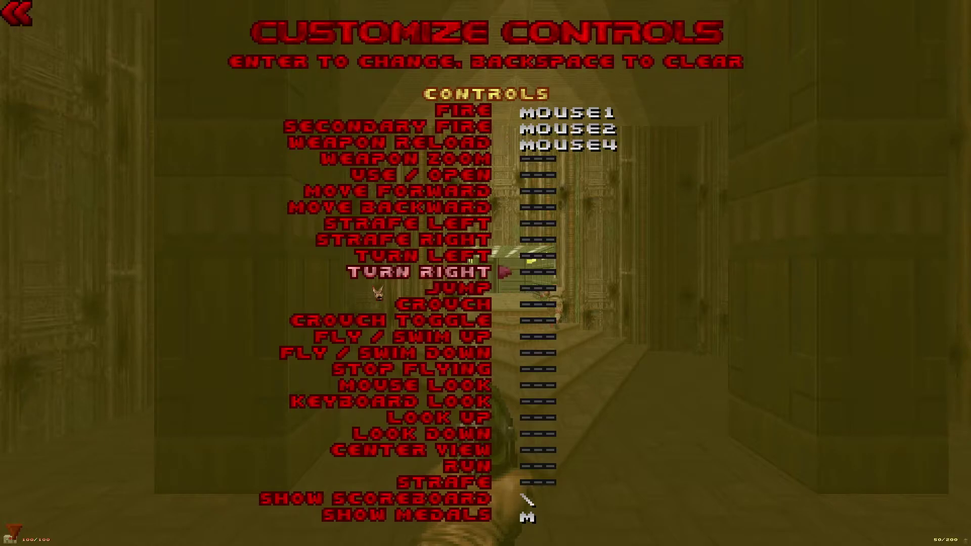
Step: Bind Use / Open to the F key
key("Up")
key("Up")
key("Up")
key("Up")
key("Up")
key("Up")
key("Return")
key("f")
Step: Bind Move Forward to W, Move Backward to S, Strafe Left to A and Strafe Right to D
key("Down")
key("Return")
key("w")
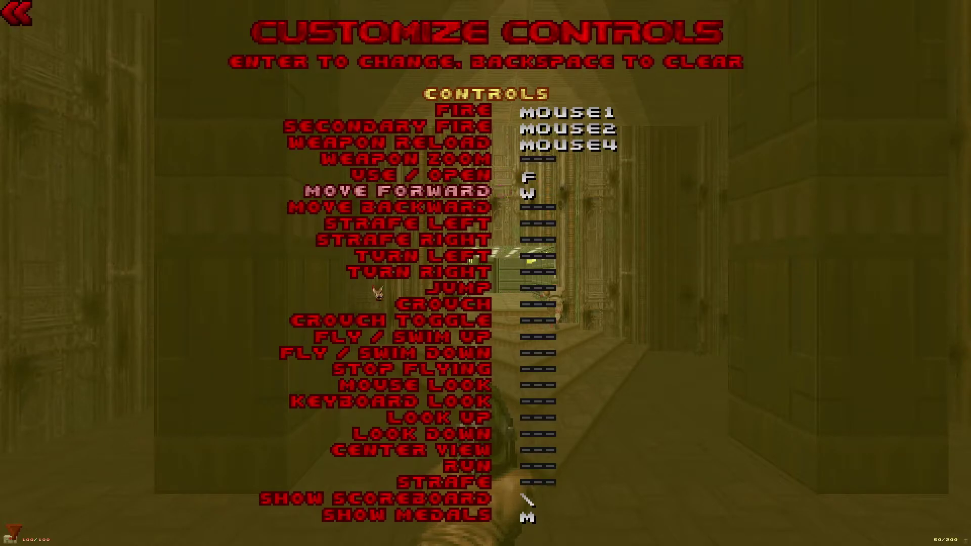
key("Down")
key("Return")
key("s")
key("Down")
key("Return")
key("a")
key("Down")
key("Return")
key("d")
Step: Bind Jump to Space and Crouch to Ctrl
key("Down")
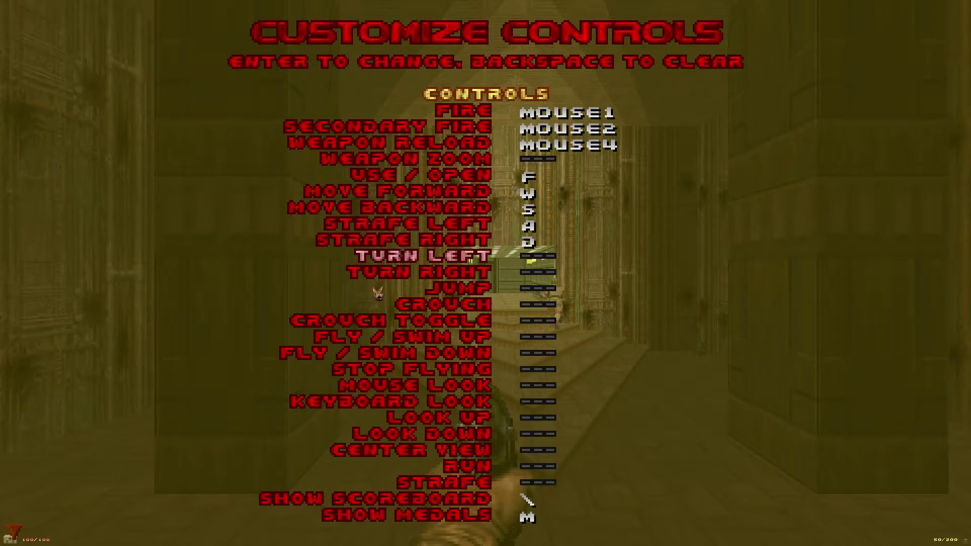
key("Down")
key("Down")
key("Return")
key("space")
key("Down")
key("Return")
key("ctrl")
Step: Bind Run to Shift
key("Down")
key("Down")
key("Down")
key("Down")
key("Down")
key("Down")
key("Down")
key("Down")
key("Down")
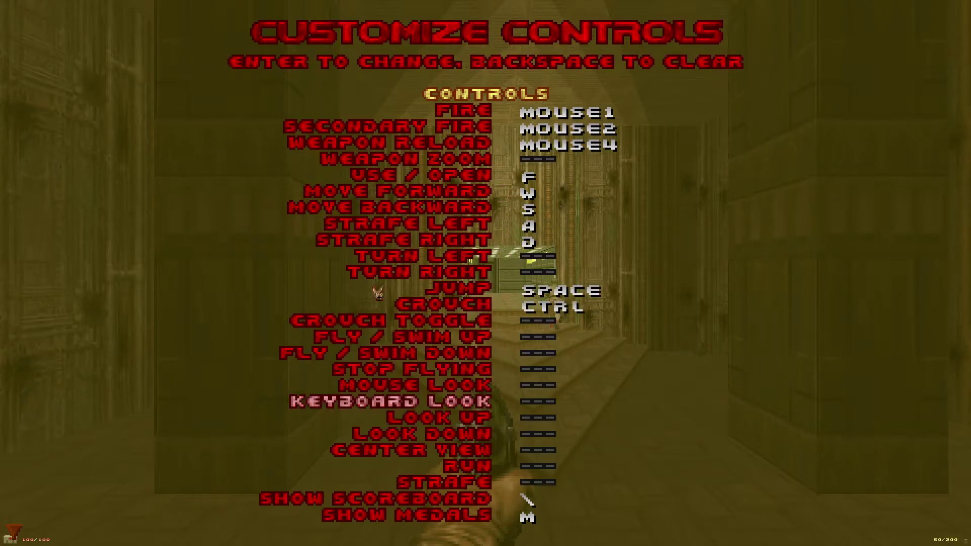
key("Down")
key("Return")
key("shift")
Step: Clear the existing bindings for Next Weapon and Previous Weapon
key("Down")
key("Down")
key("Down")
key("Down")
key("Down")
key("Down")
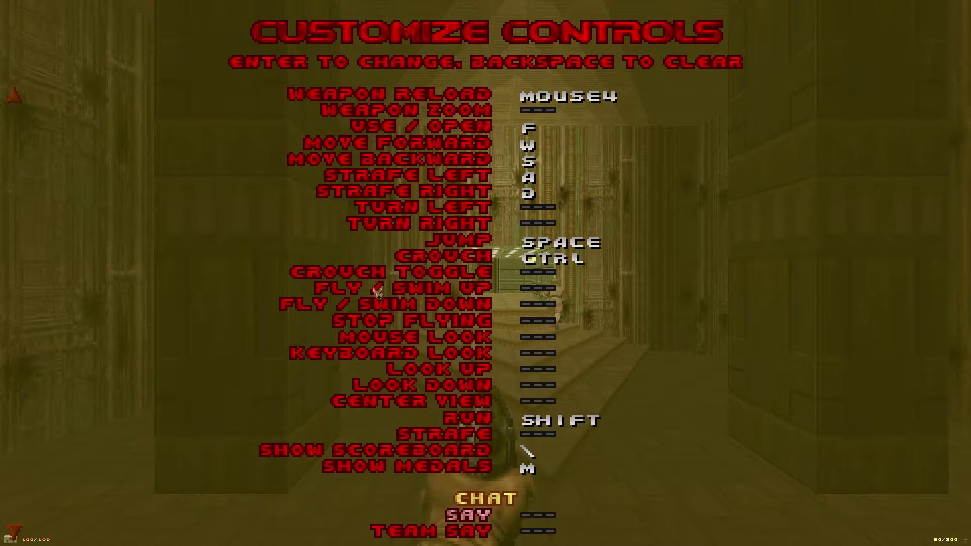
key("Up")
key("BackSpace")
key("Down")
key("BackSpace")
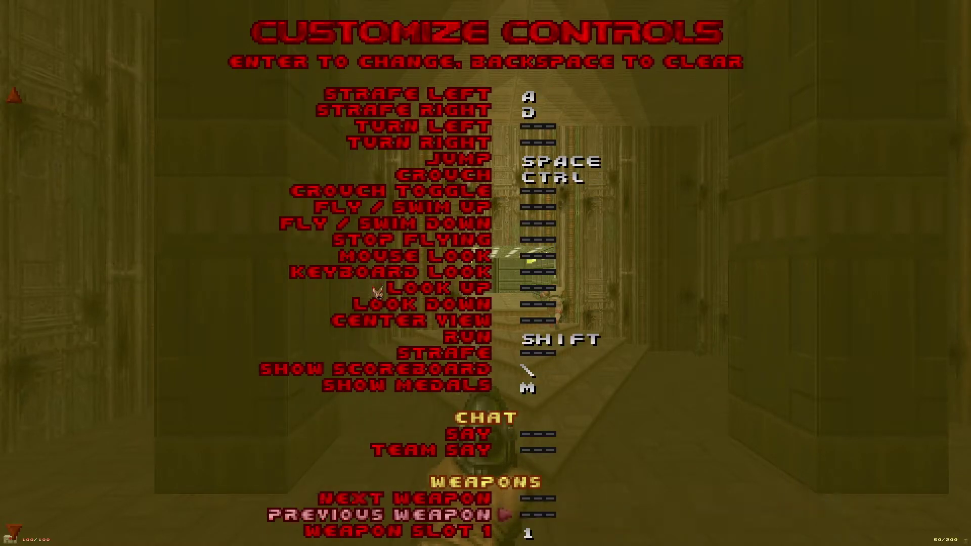
Step: Bind Next Weapon to mouse wheel up and Previous Weapon to mouse wheel down, and leave the control customization
key("Up")
key("Return")
scroll(581, 500, "up", 1)
key("Down")
key("Return")
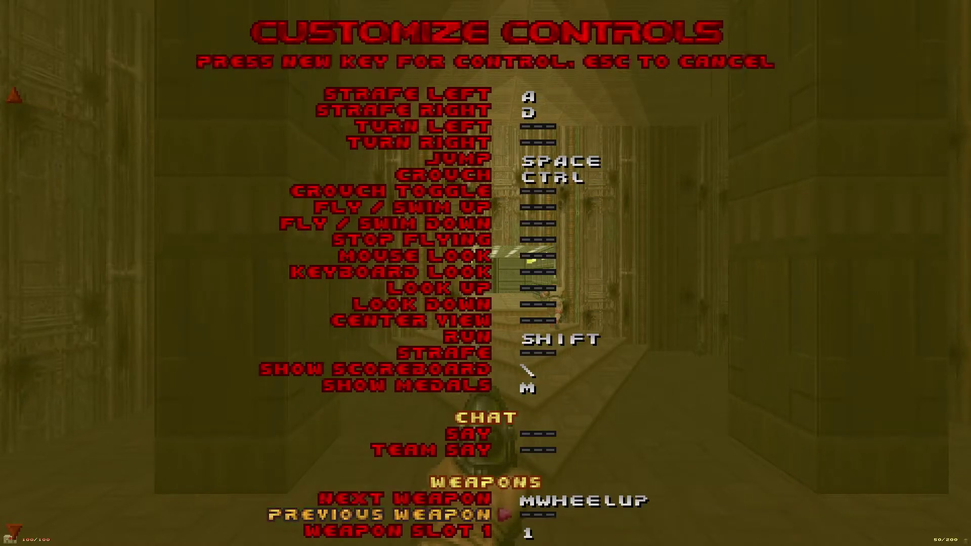
scroll(600, 516, "down", 1)
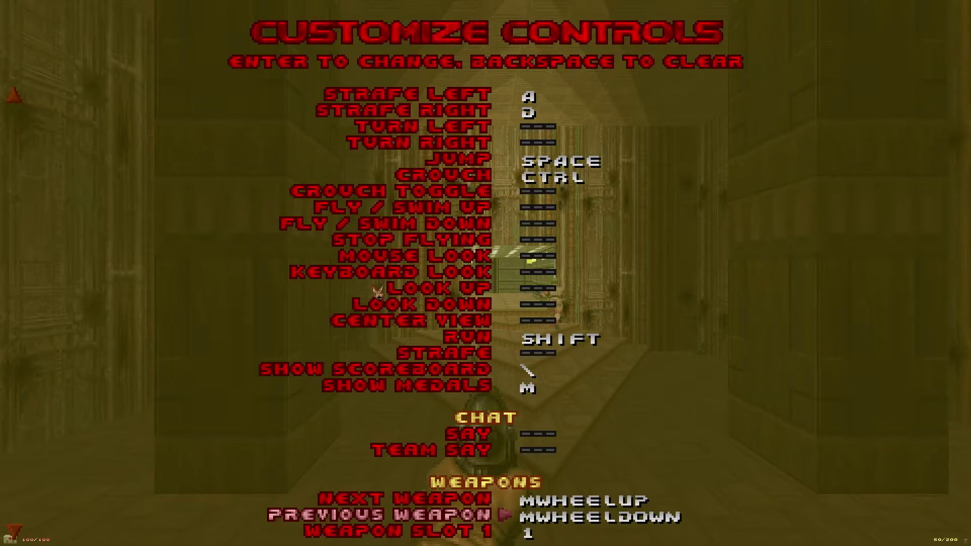
key("Escape")
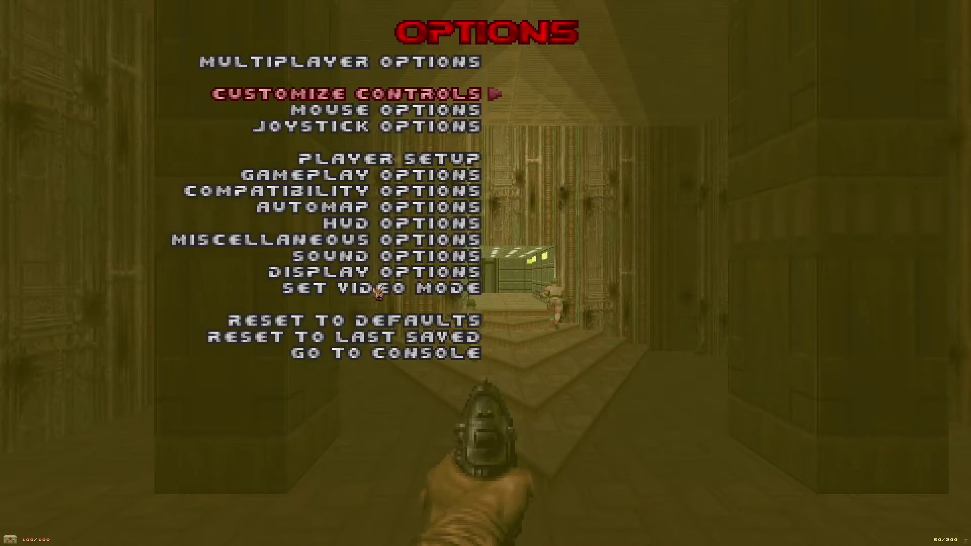
Step: Set the cursor to System Cursor in the mouse options
key("Down")
key("Return")
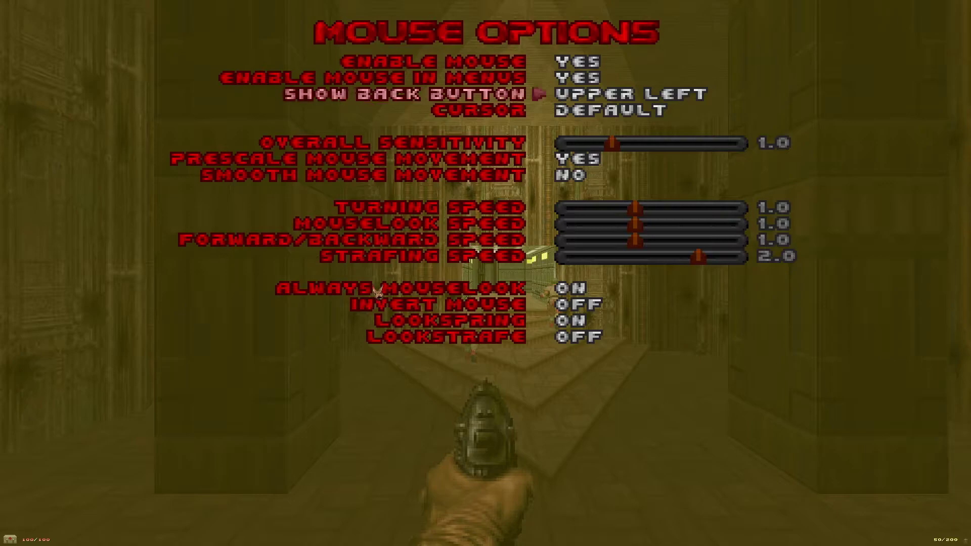
key("Down")
key("Right")
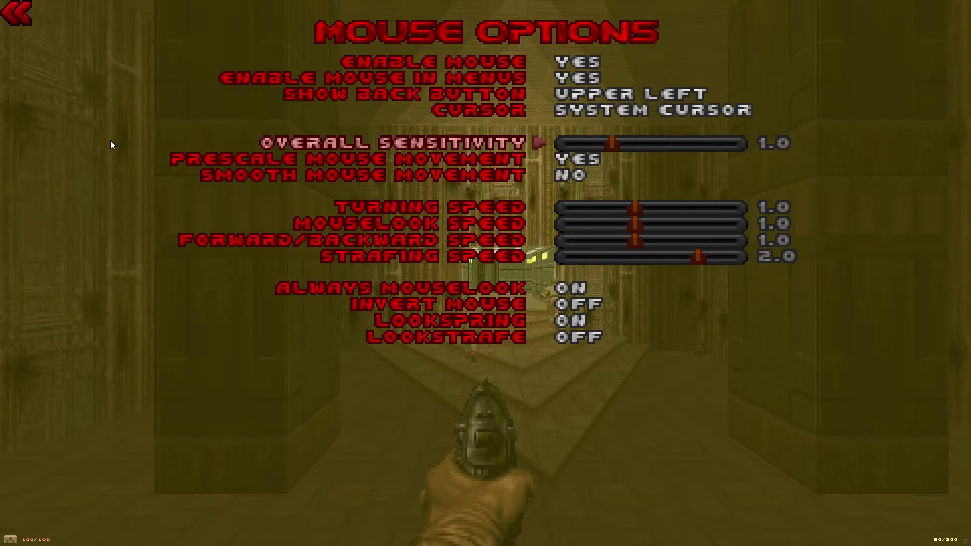
Step: Lower the overall mouse sensitivity to 0.5
key("Left")
key("Left")
key("Left")
key("Left")
key("Left")
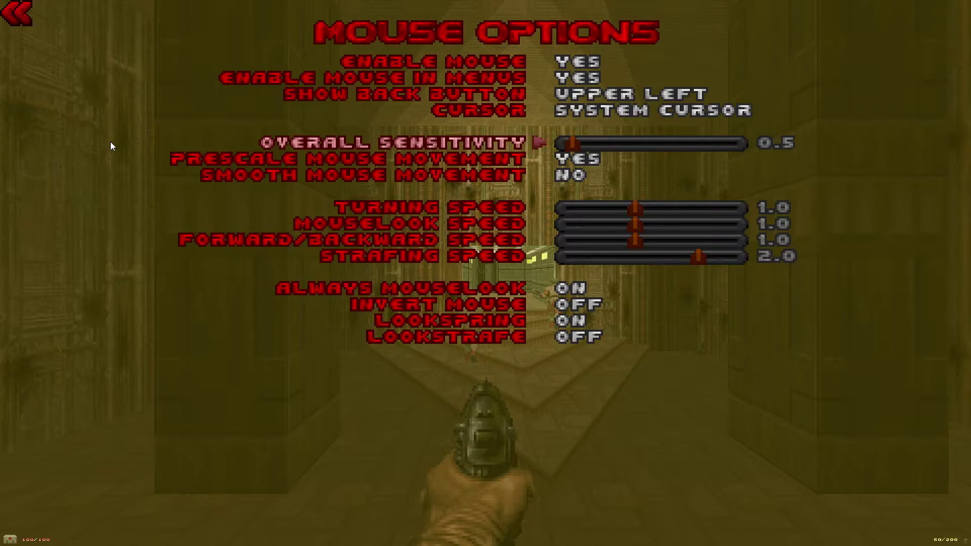
Step: Review the remaining mouse options down to Always Mouselook and leave the mouse options
key("Down")
key("Down")
key("Down")
key("Down")
key("Down")
key("Down")
key("Down")
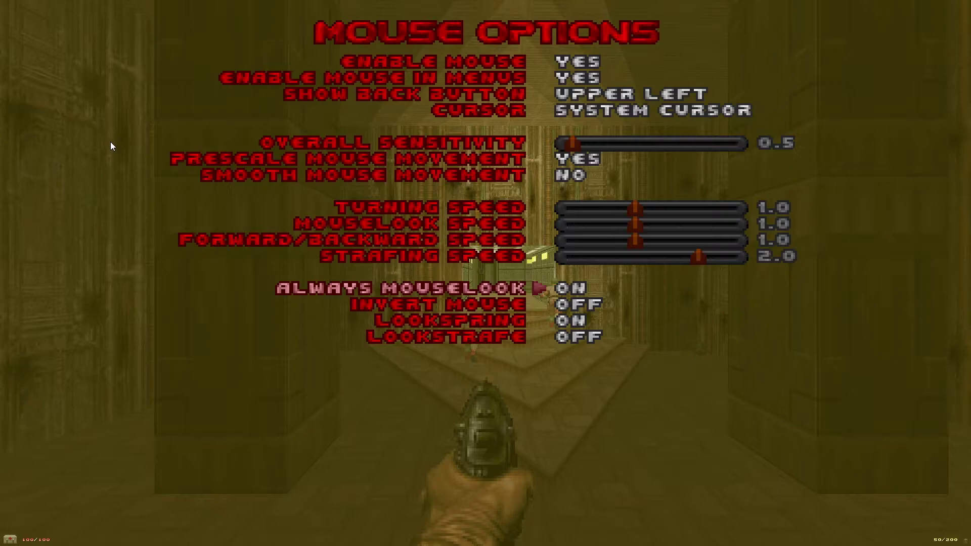
key("Escape")
Step: Open the player setup and replace the default player name with the player's own nickname
key("Down")
key("Down")
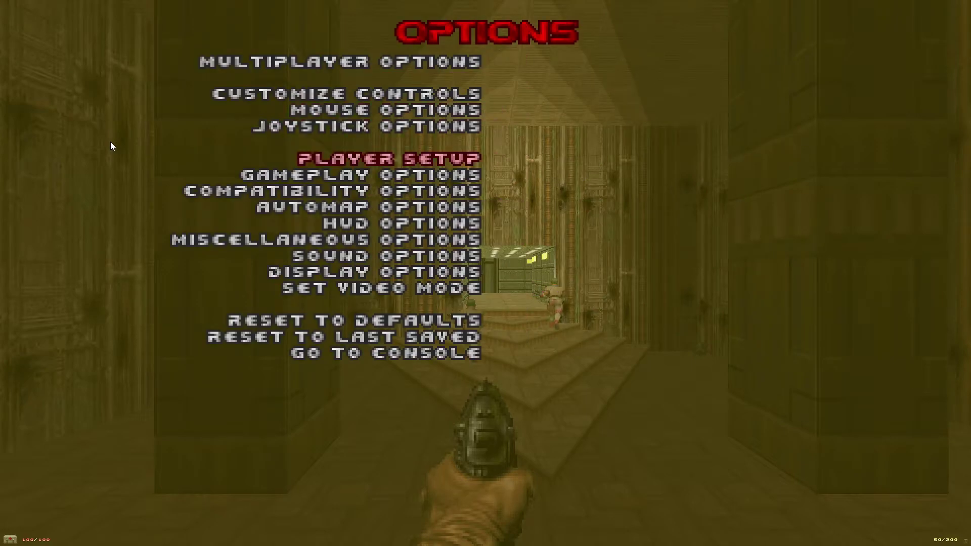
key("Return")
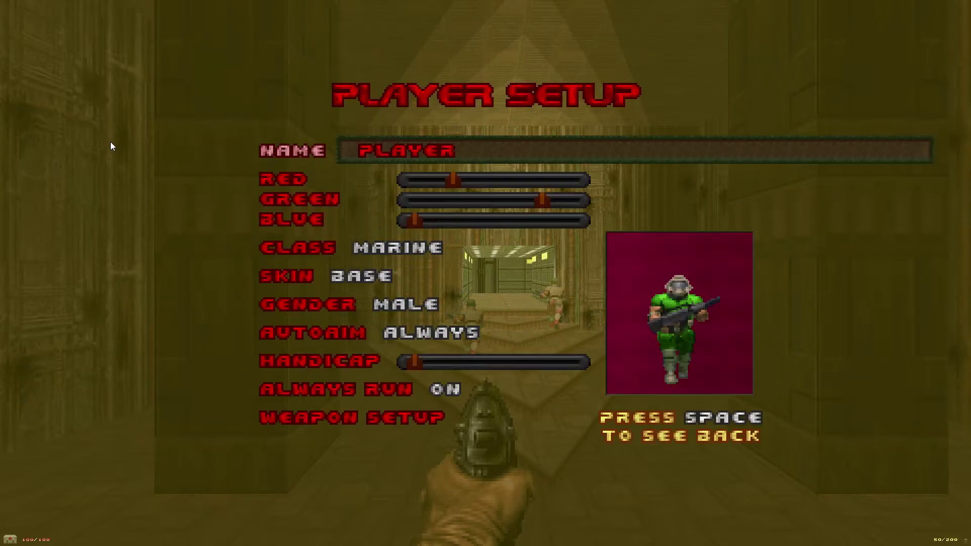
key("BackSpace")
key("BackSpace")
key("BackSpace")
key("BackSpace")
key("BackSpace")
key("BackSpace")
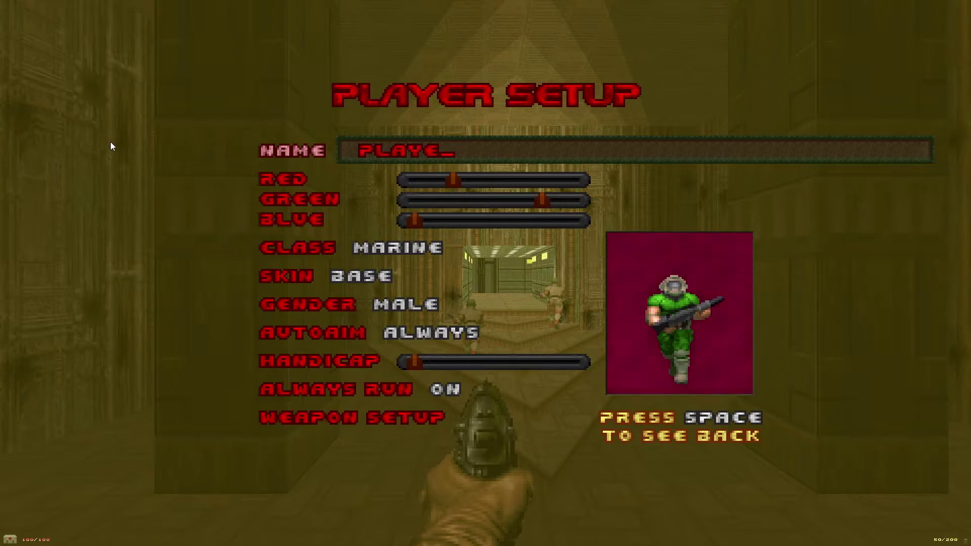
type("chunks")
key("Return")
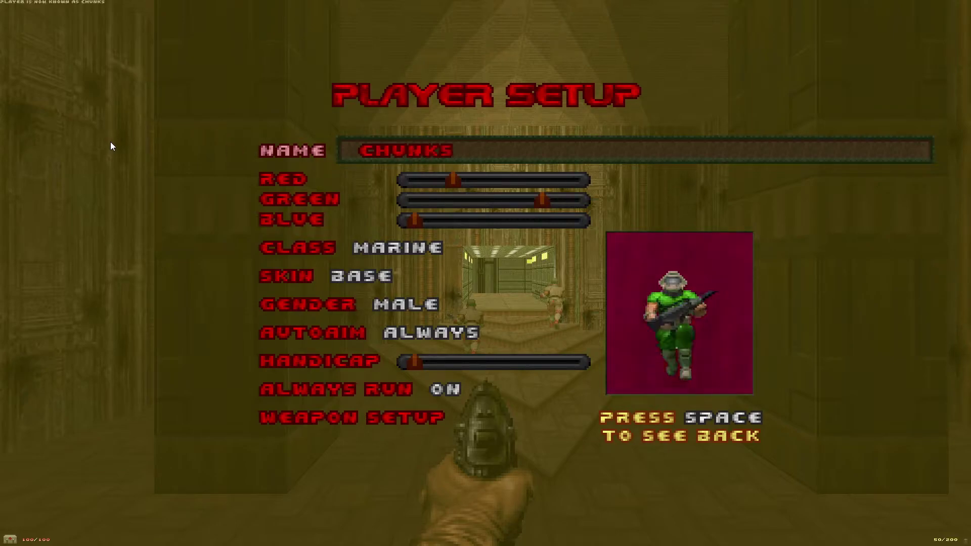
Step: Darken the player color by lowering green and raising blue, each to about a third of its range
left_click_drag(571, 201, 473, 204)
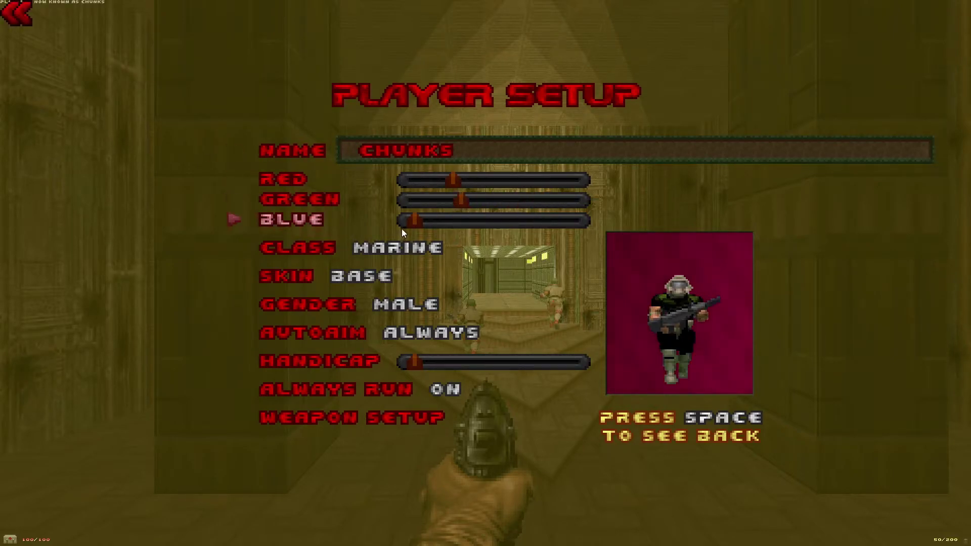
left_click_drag(402, 223, 462, 223)
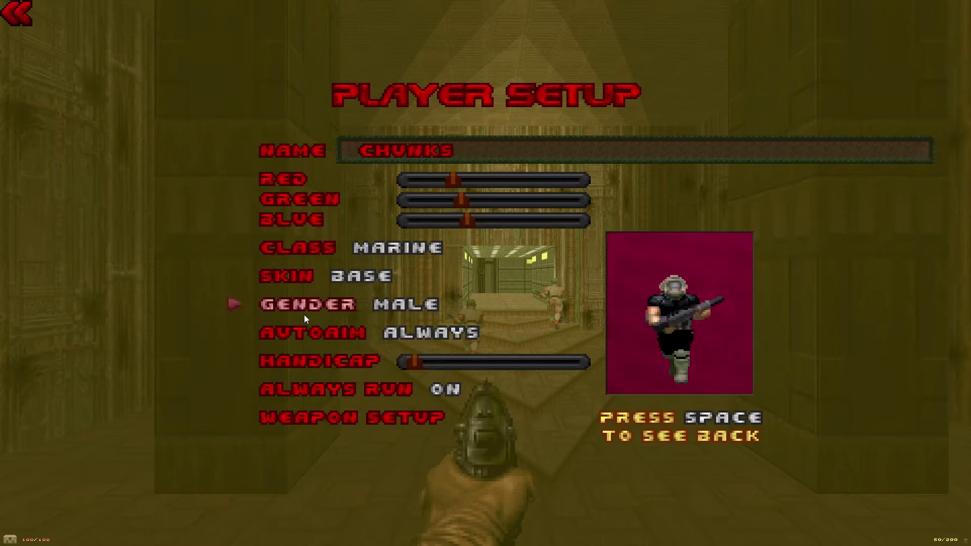
Step: Set the player's Autoaim to Never
key("Left")
key("Left")
key("Left")
key("Left")
key("Left")
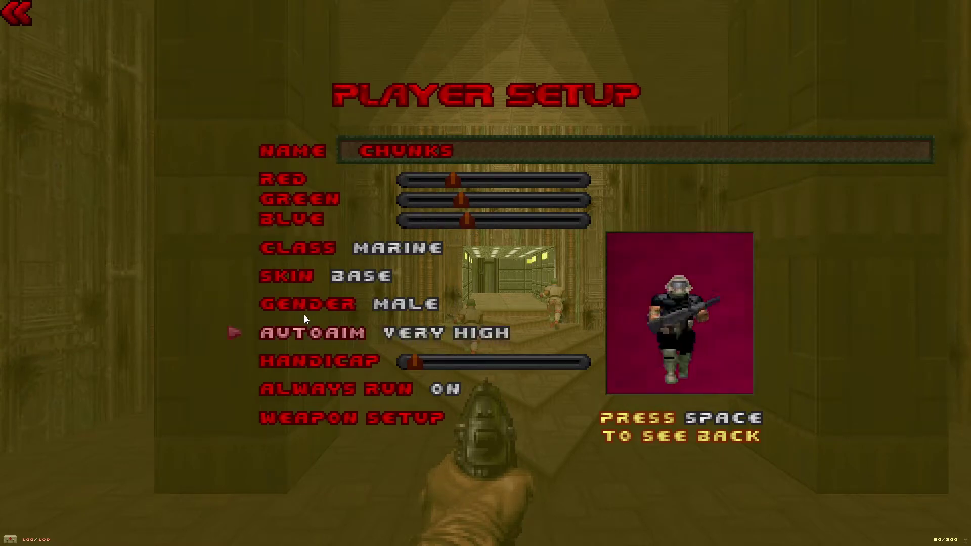
key("Left")
key("Down")
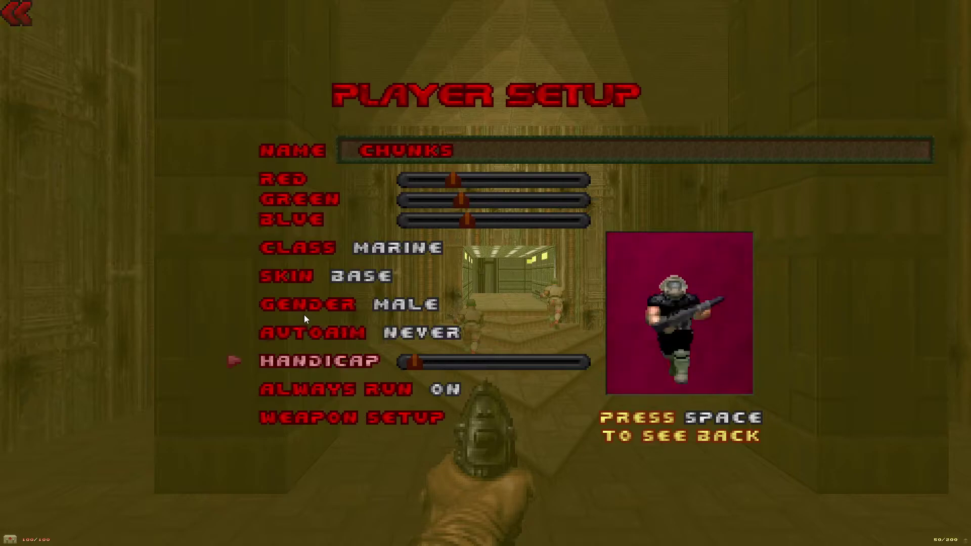
Step: Set Switch on Pickup to Never in the weapon setup and return to the main options
key("Down")
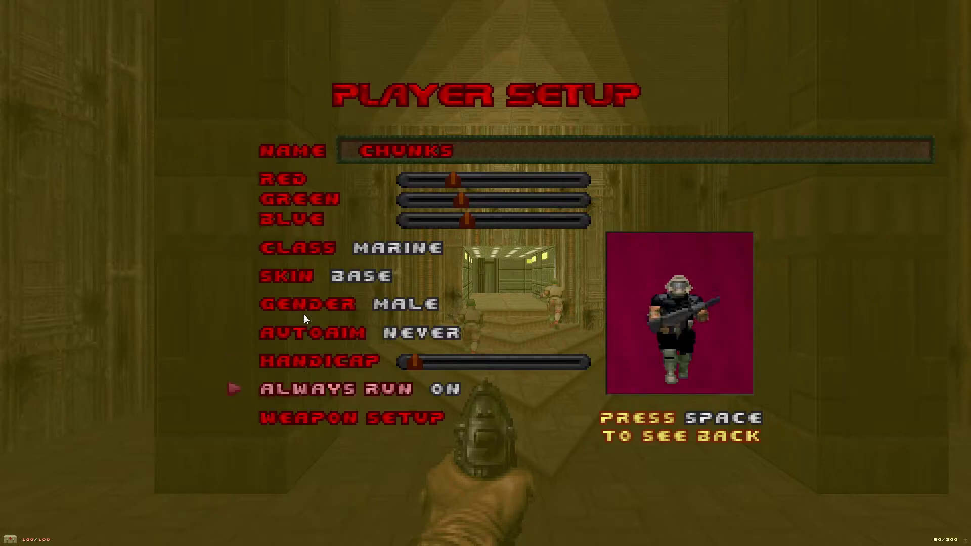
key("Down")
key("Return")
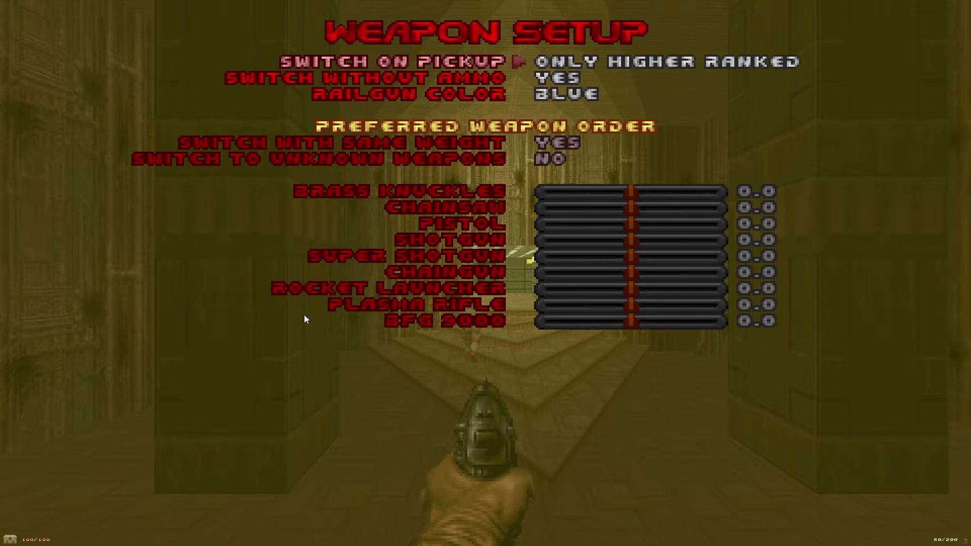
key("Right")
key("Right")
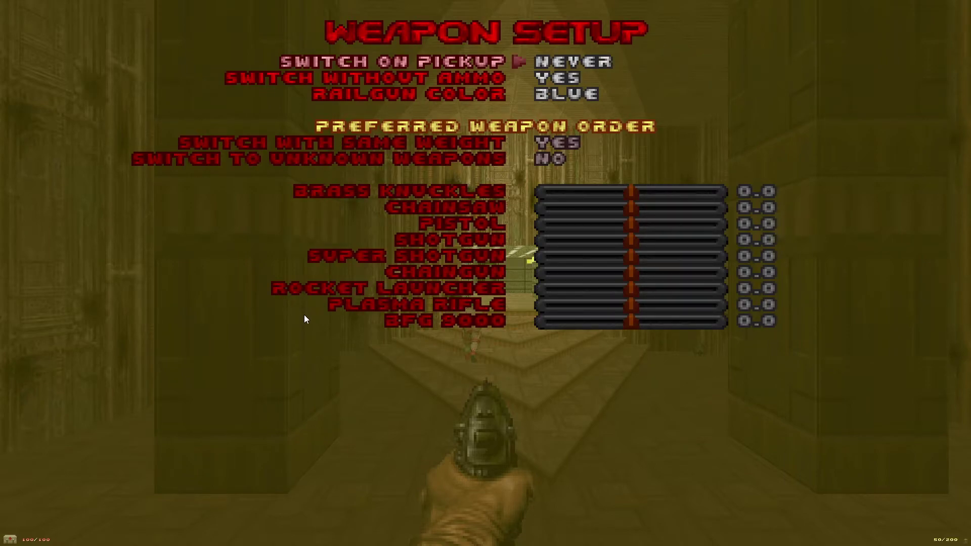
key("Escape")
key("Escape")
Step: Open the HUD options
key("Down")
key("Down")
key("Down")
key("Down")
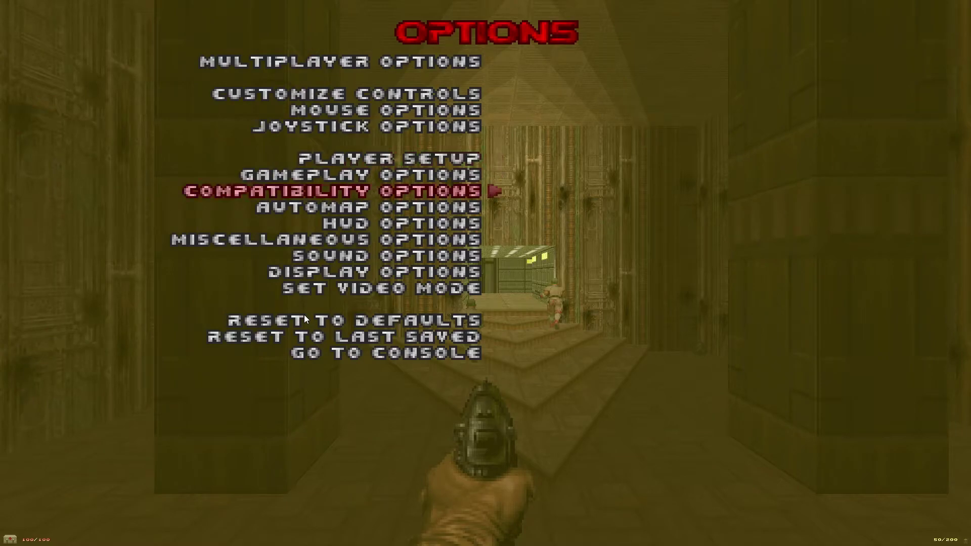
key("Return")
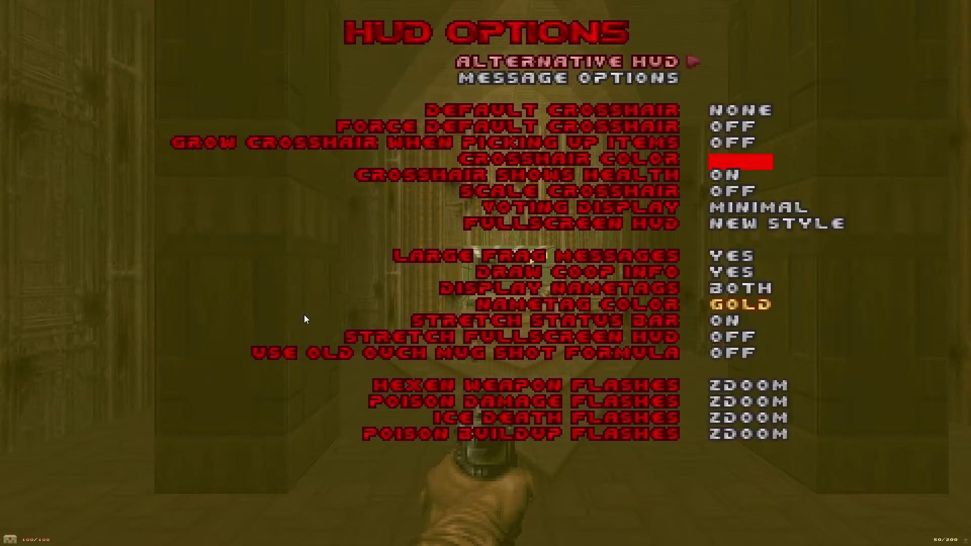
Step: Turn the alternative HUD on to preview it and turn it off again
key("Return")
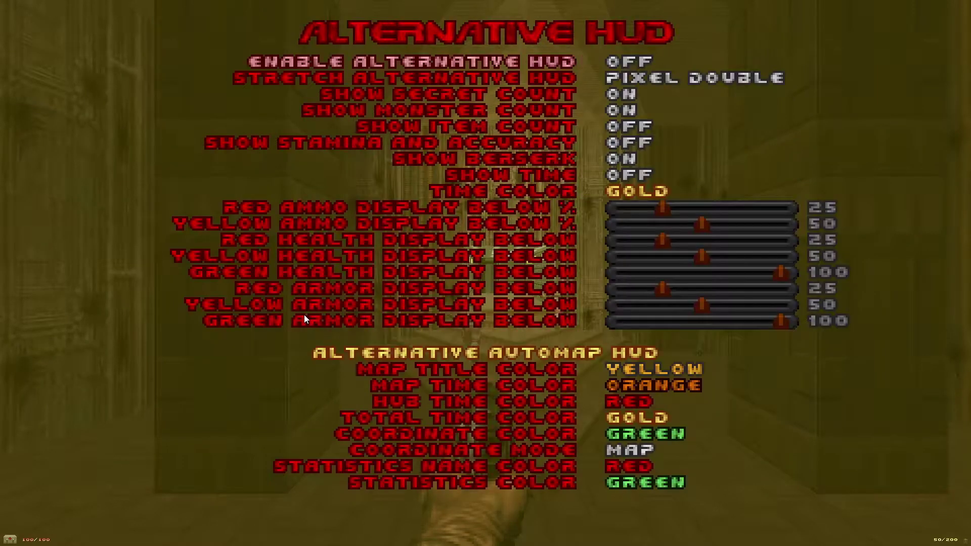
key("Return")
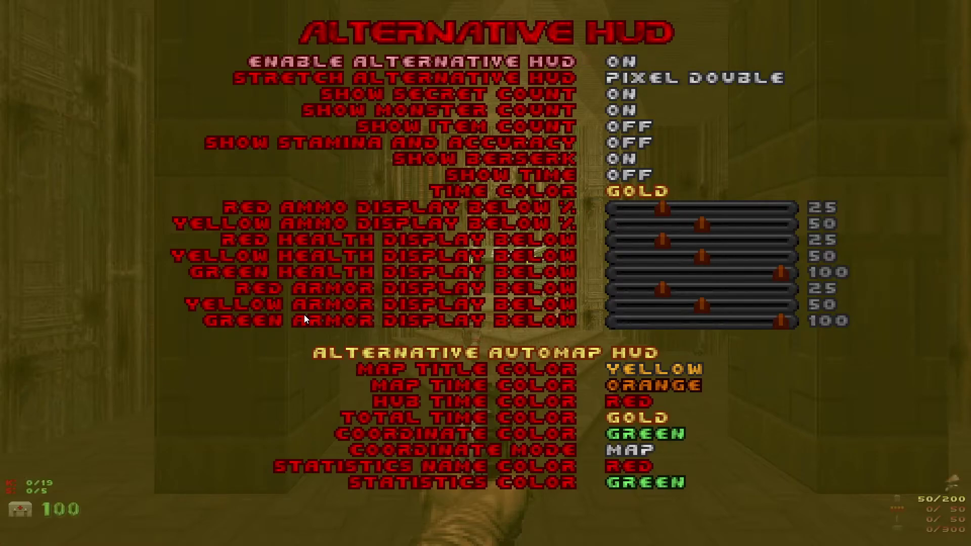
key("Escape")
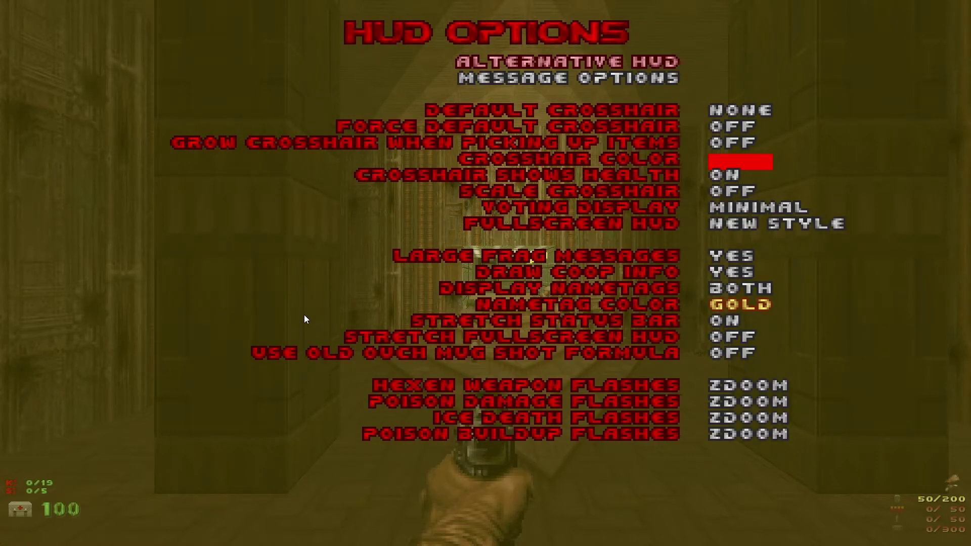
key("Return")
key("Return")
key("Escape")
Step: Enable text scaling in the message options' text scaling settings
key("Down")
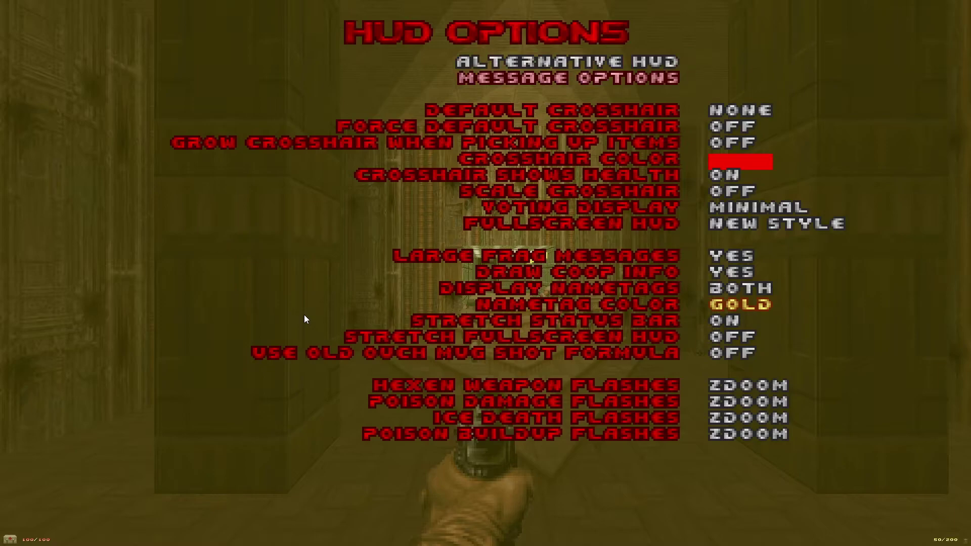
key("Return")
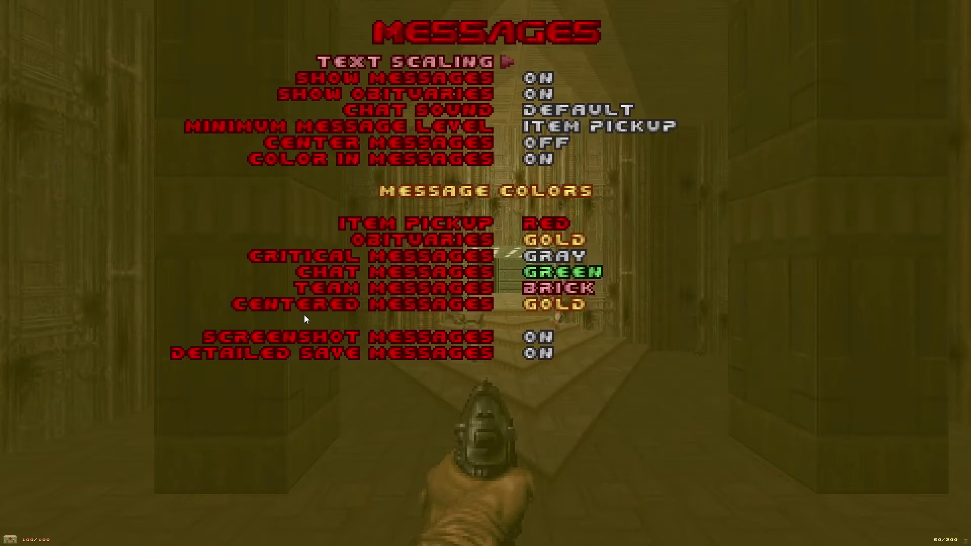
key("Return")
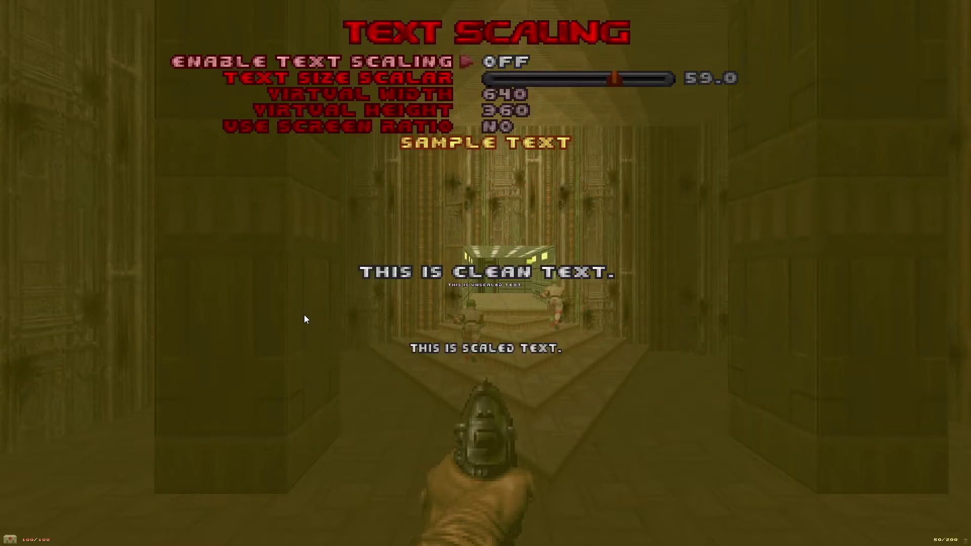
key("Return")
Step: Turn on Use Screen Ratio for the text scaling and return to the message options
key("Down")
key("Down")
key("Down")
key("Down")
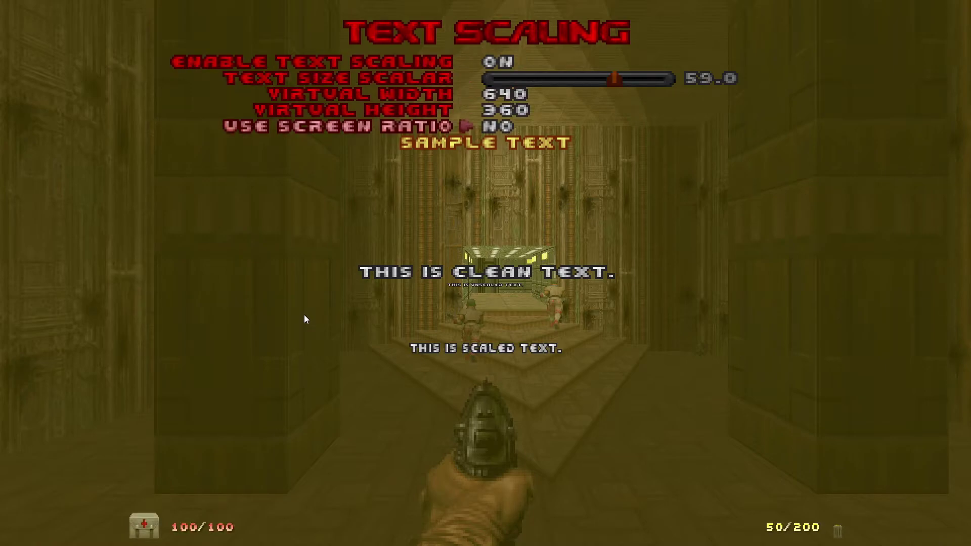
key("Return")
key("Escape")
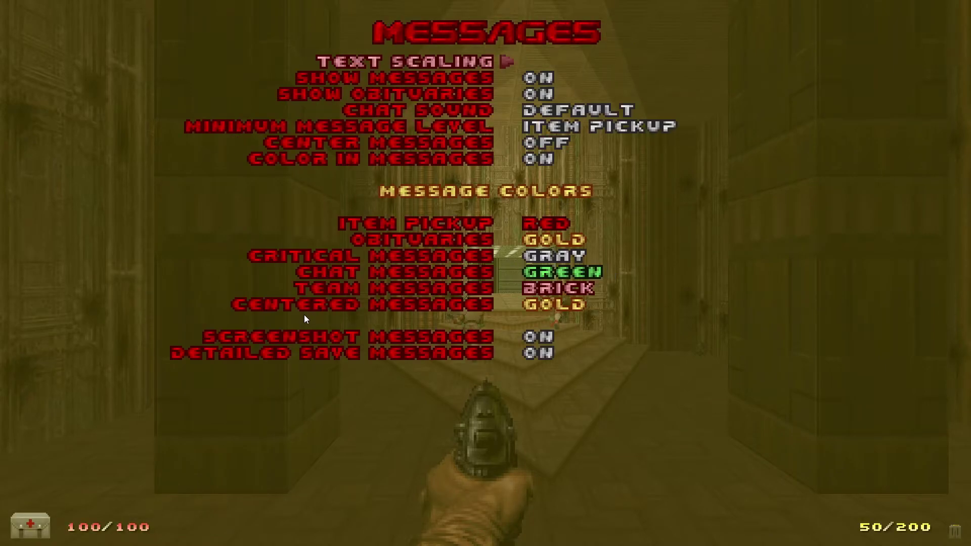
Step: Turn the alternative HUD on in the HUD options' alternative HUD settings
key("Escape")
key("Up")
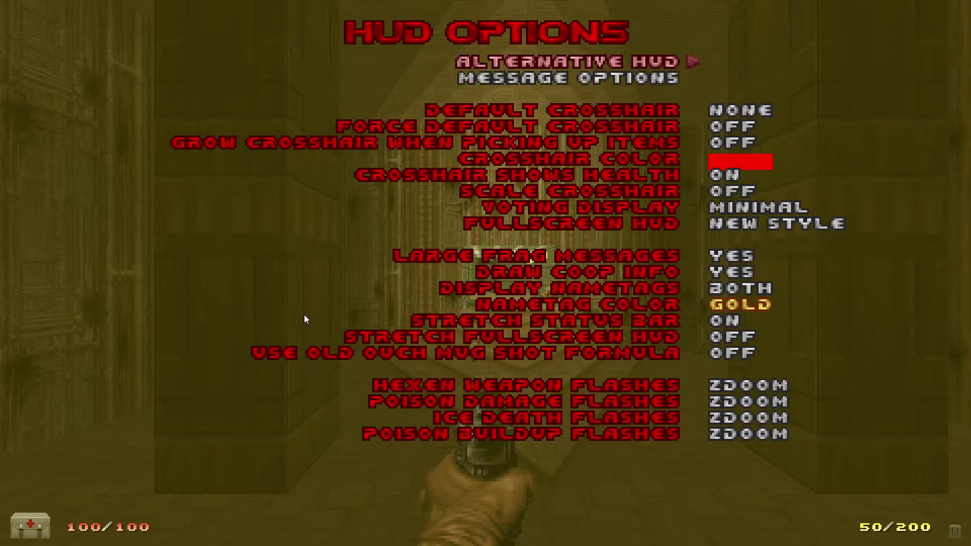
key("Return")
key("Return")
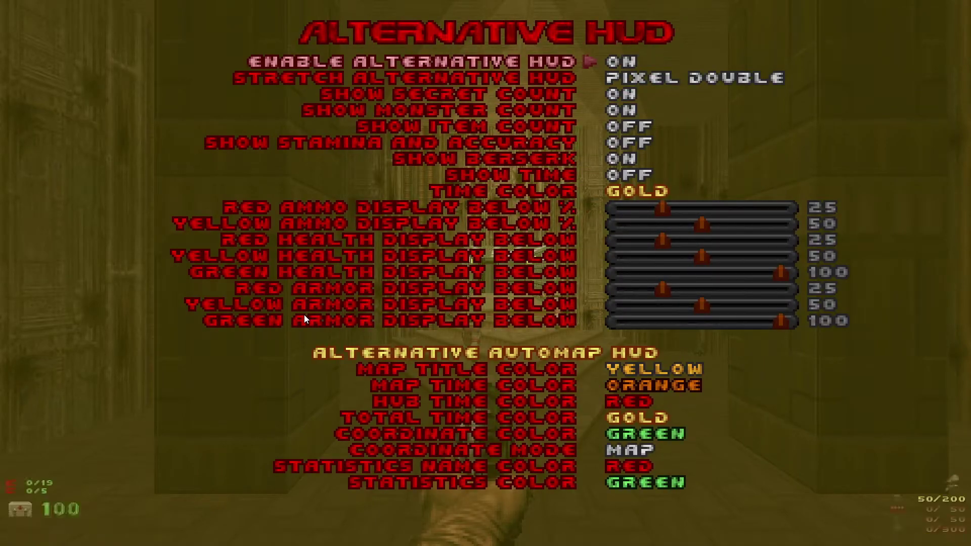
key("Escape")
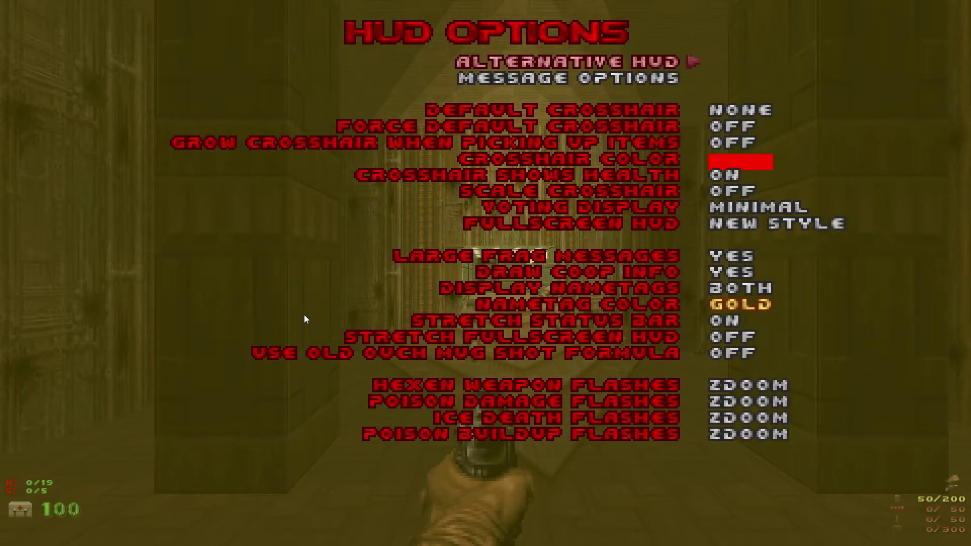
Step: Leave the HUD options and open the display options
key("Escape")
key("Down")
key("Down")
key("Down")
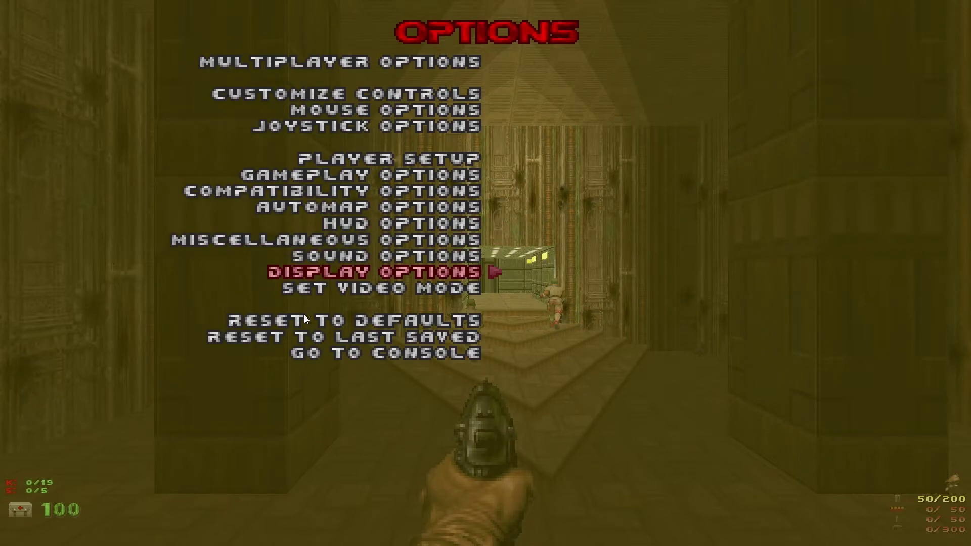
key("Return")
Step: Set the Lost Soul translucency to 1.00 in the display options
key("Down")
key("Down")
key("Down")
key("Down")
key("Down")
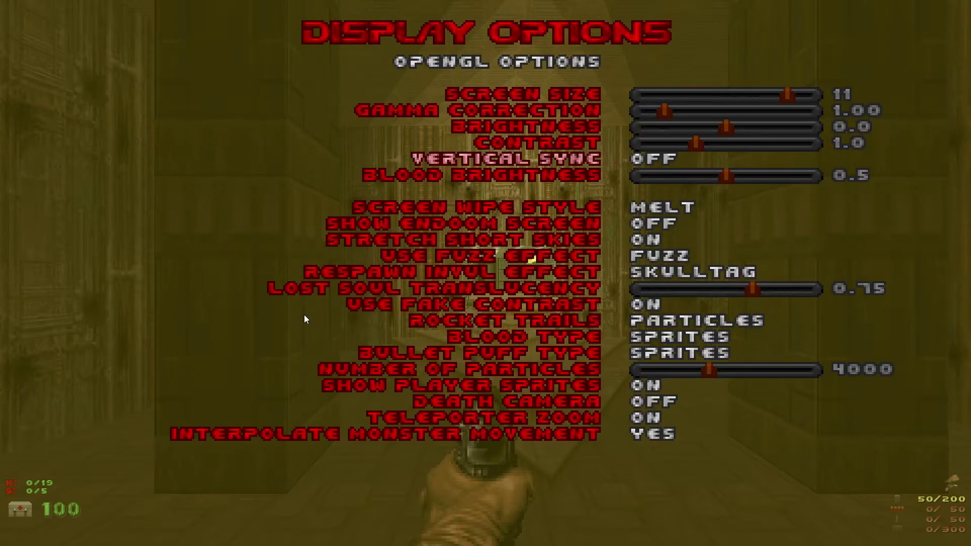
key("Down")
key("Down")
key("Down")
key("Down")
key("Down")
key("Down")
key("Down")
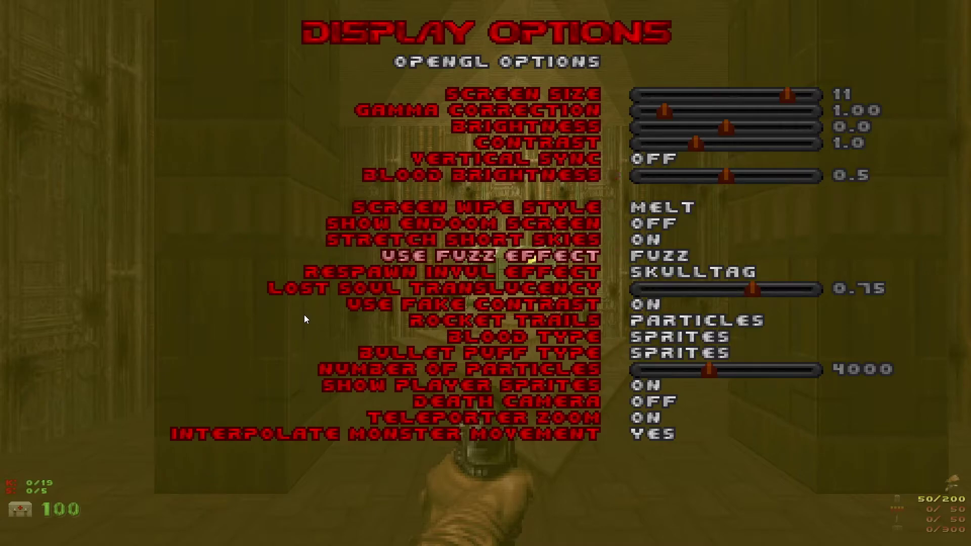
key("Right")
key("Right")
key("Right")
key("Right")
key("Right")
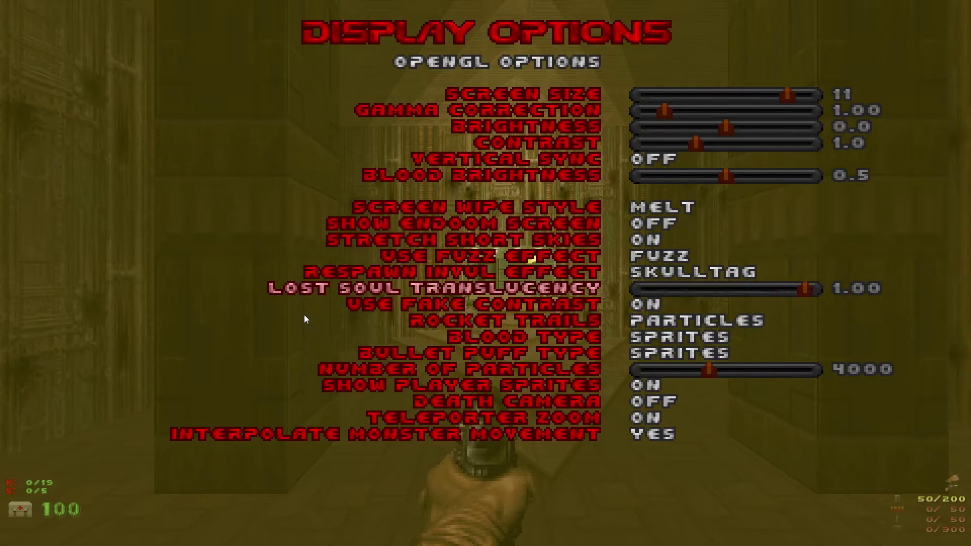
Step: Set both the rocket trails and the blood type to Sprites & Particles
key("Down")
key("Down")
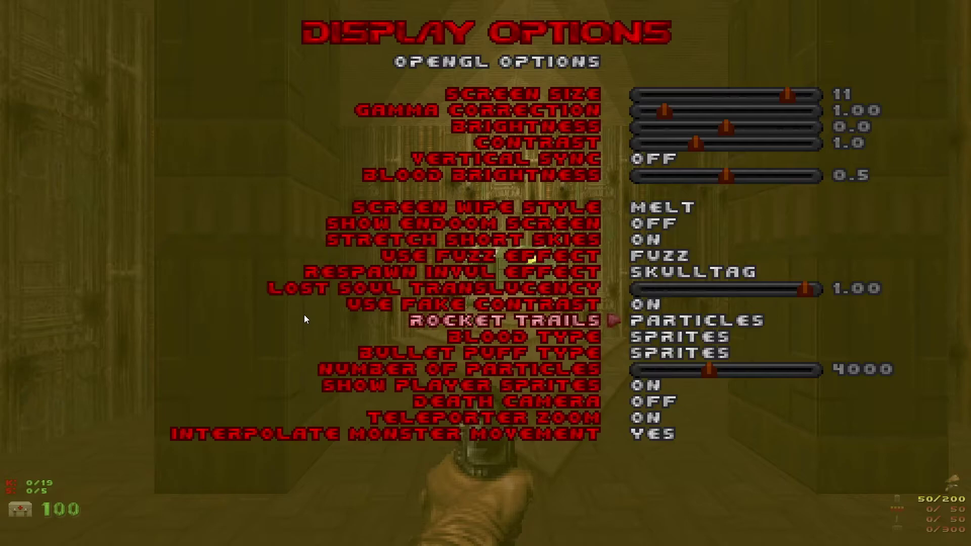
key("Right")
key("Right")
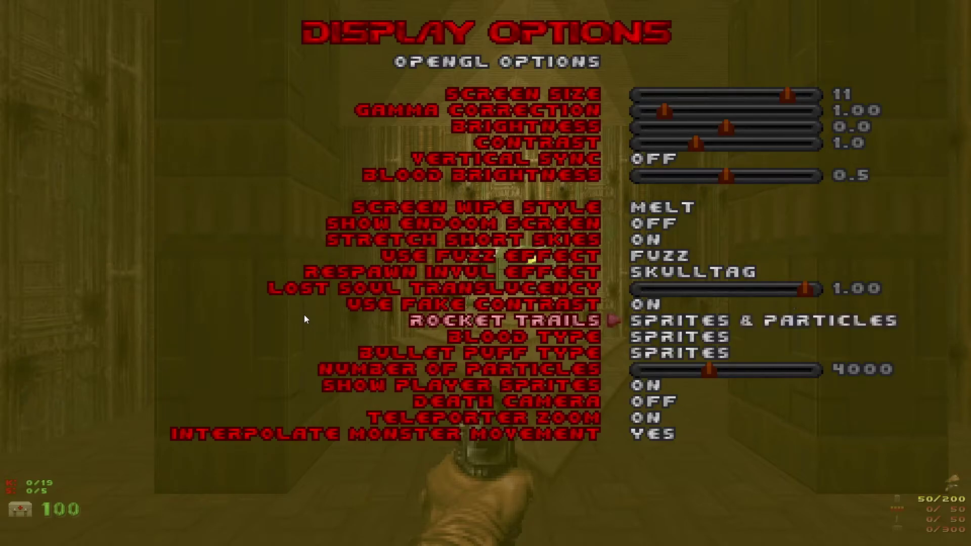
key("Down")
key("Right")
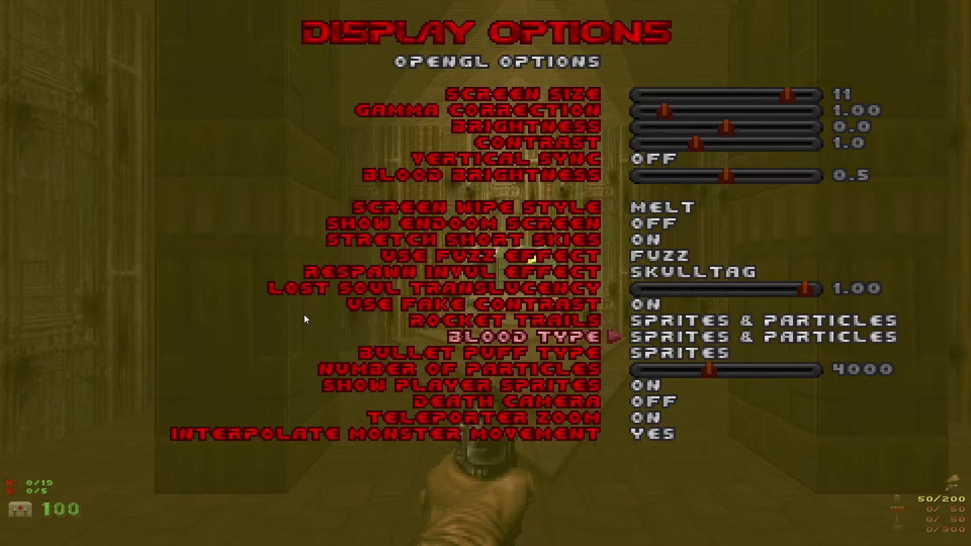
Step: Open the dynamic light settings within the OpenGL options
key("Down")
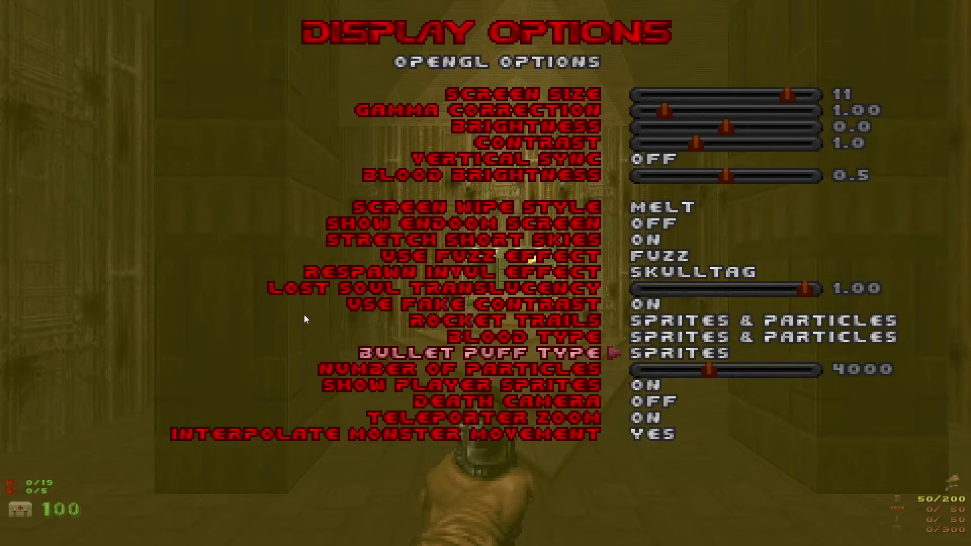
key("Down")
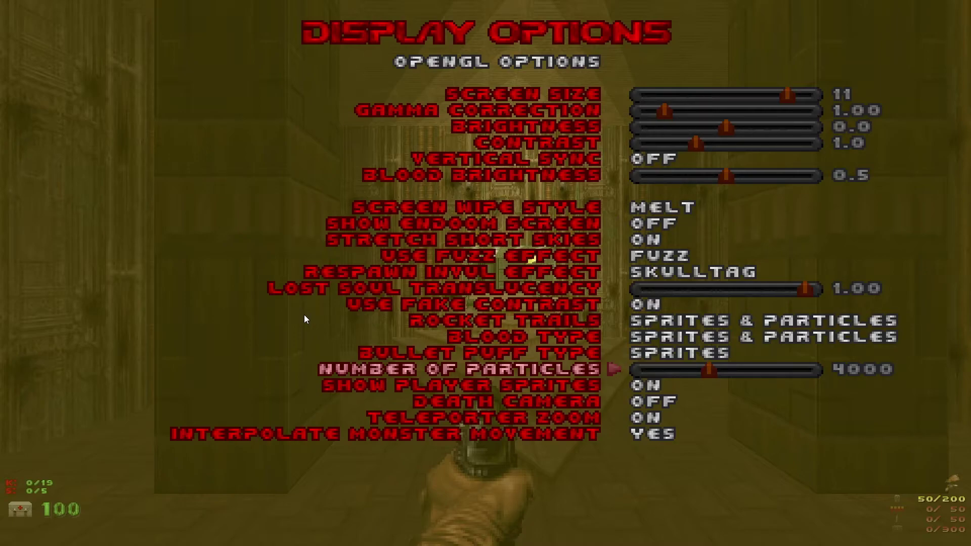
key("Down")
key("Down")
key("Down")
key("Down")
key("Down")
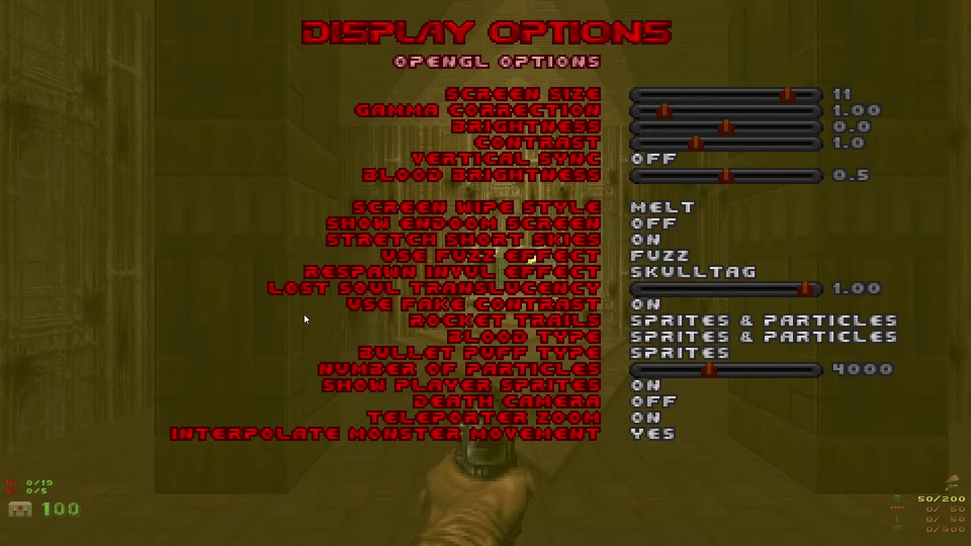
key("Return")
key("Return")
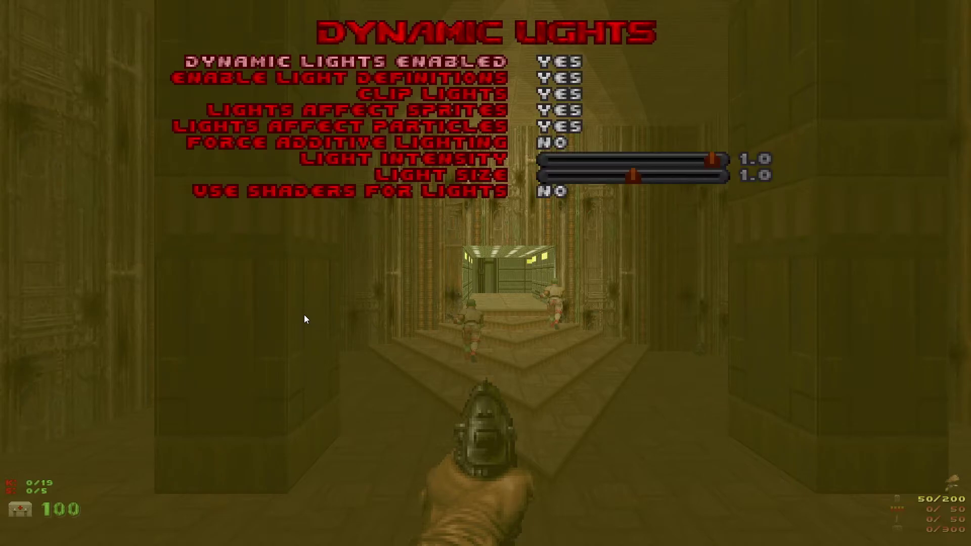
Step: Turn on Force Additive Lighting and Use Shaders for Lights, and return to the OpenGL options
key("Down")
key("Down")
key("Down")
key("Down")
key("Down")
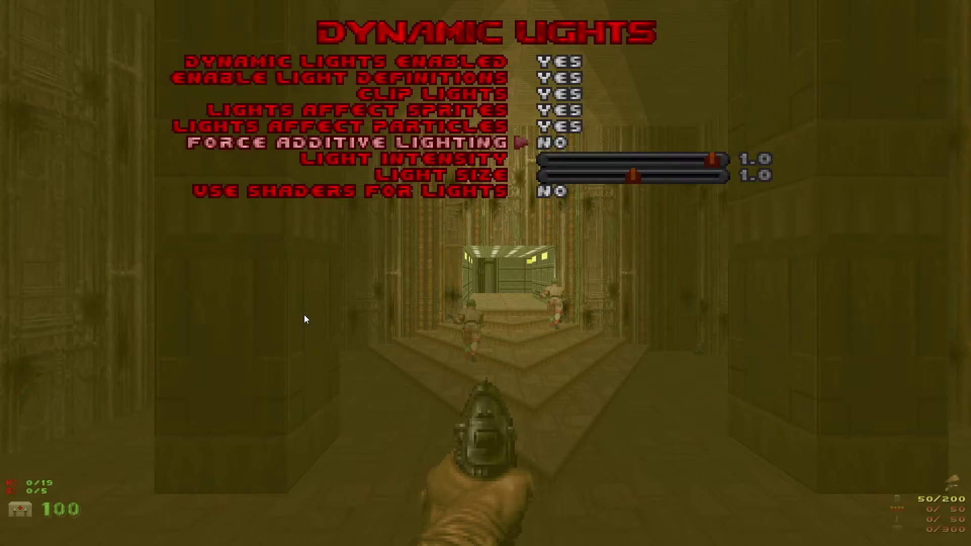
key("Return")
key("Down")
key("Down")
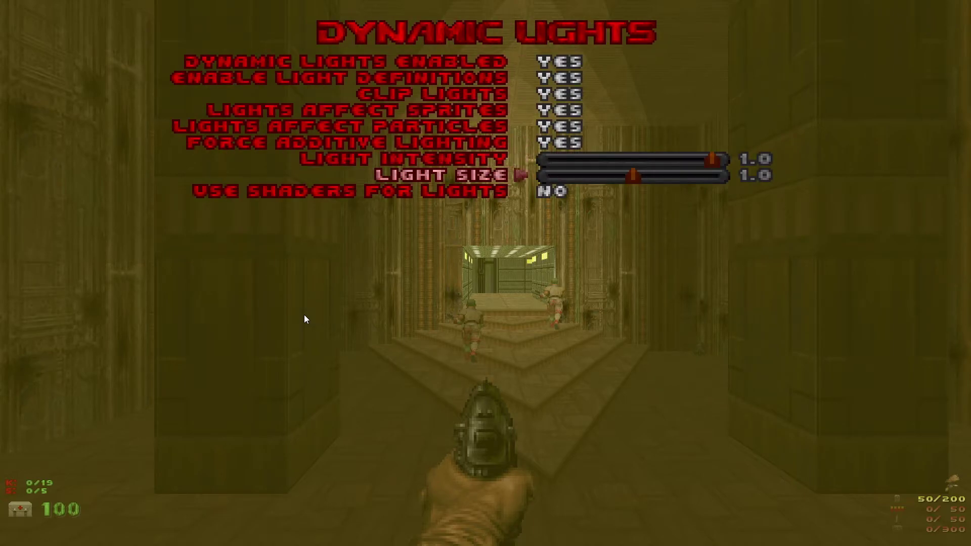
key("Down")
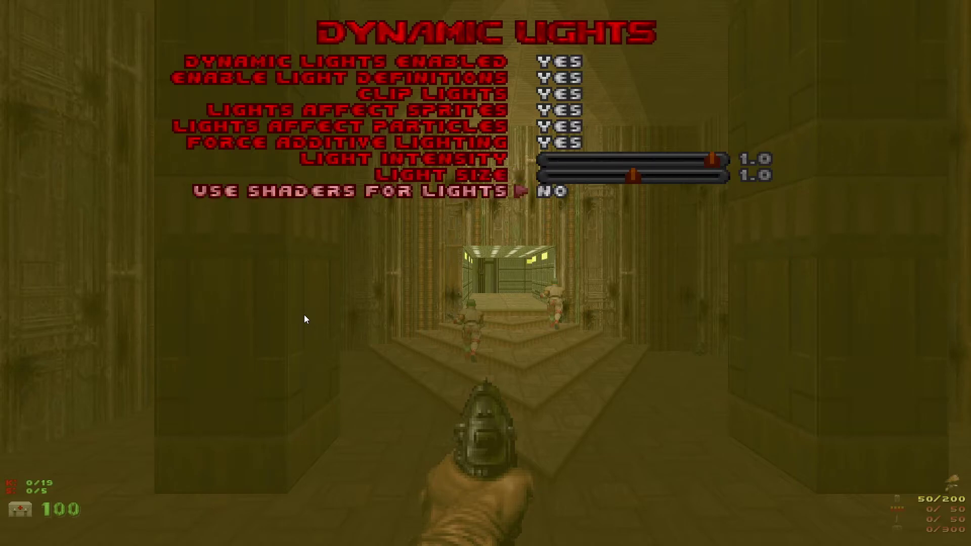
key("Return")
key("Escape")
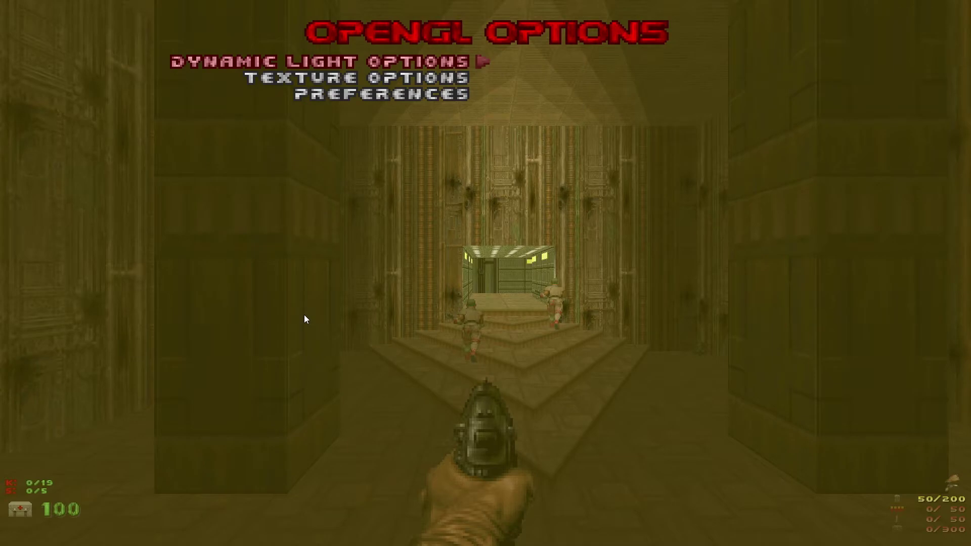
Step: Open the texture options and set the anisotropic filter to 16x
key("Down")
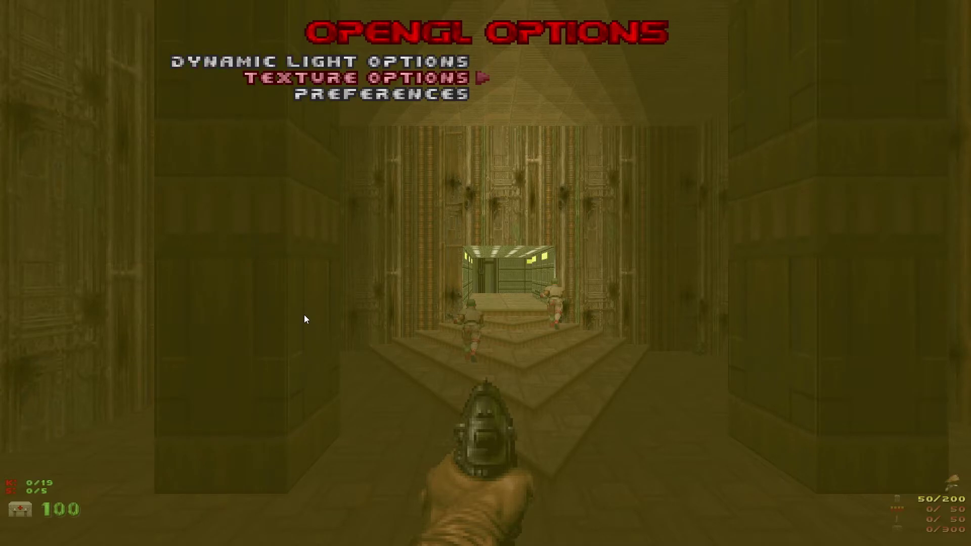
key("Return")
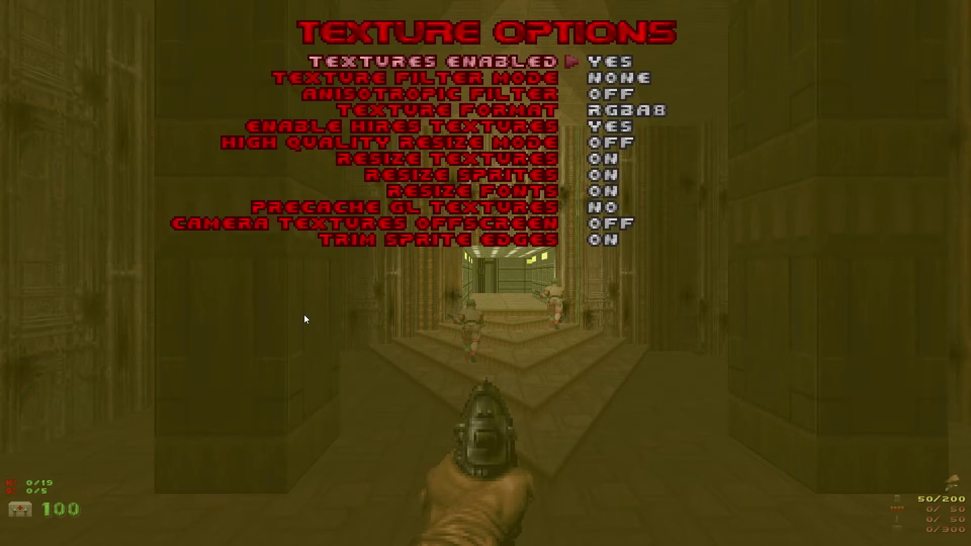
key("Down")
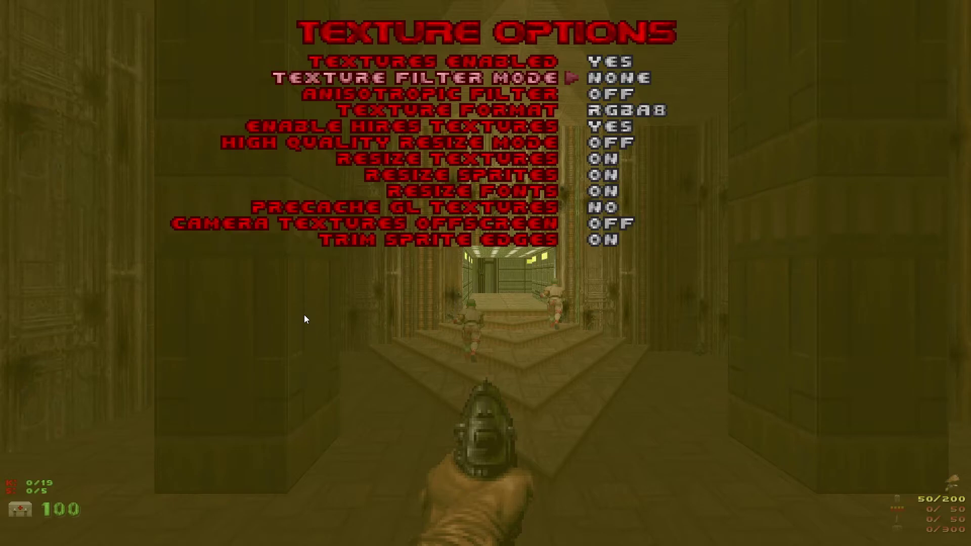
key("Down")
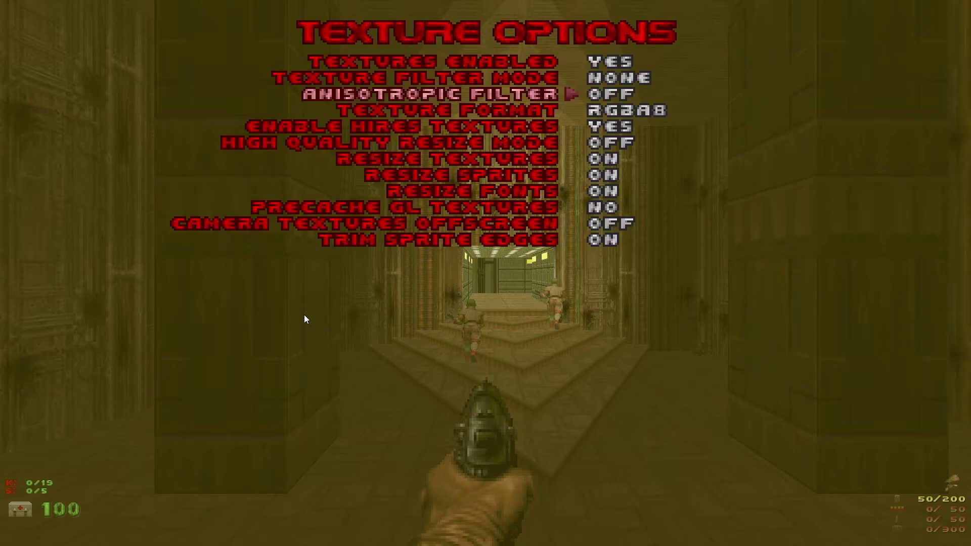
key("Right")
key("Right")
key("Right")
key("Right")
Step: Set the high quality resize mode for textures to HQ4X
key("Down")
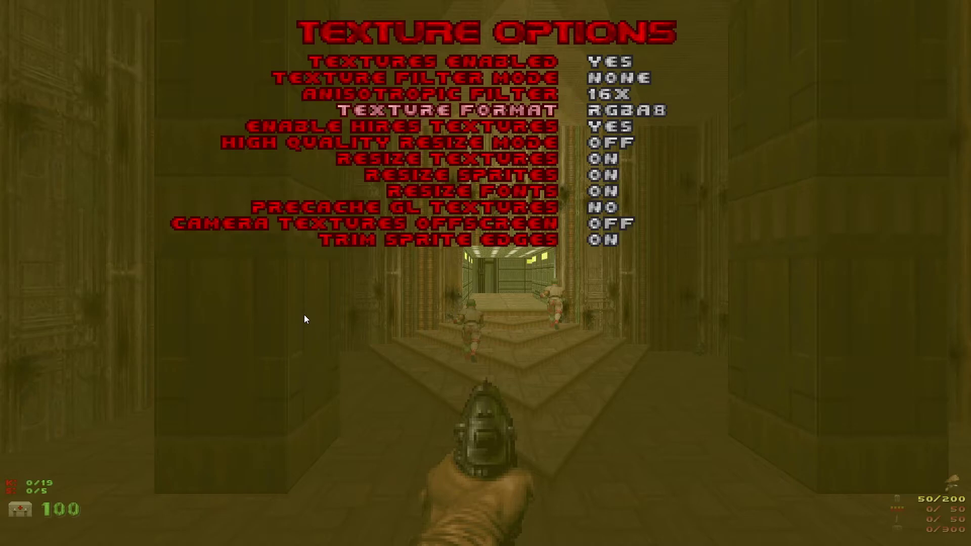
key("Down")
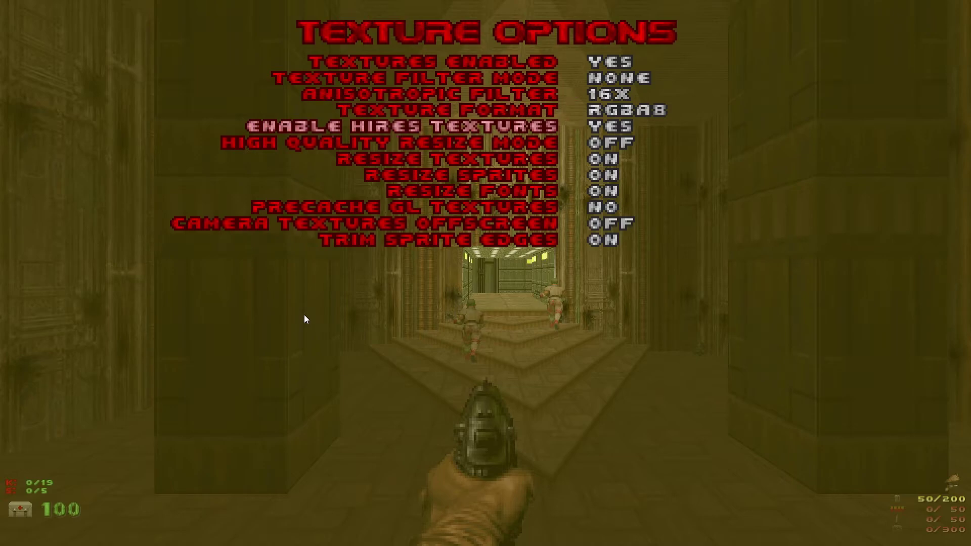
key("Down")
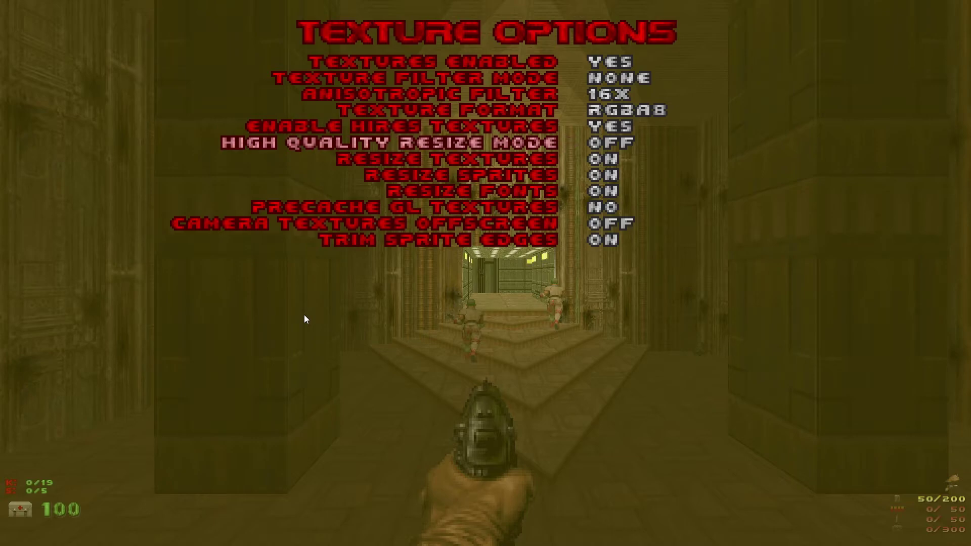
key("Right")
key("Right")
key("Right")
key("Right")
key("Right")
key("Right")
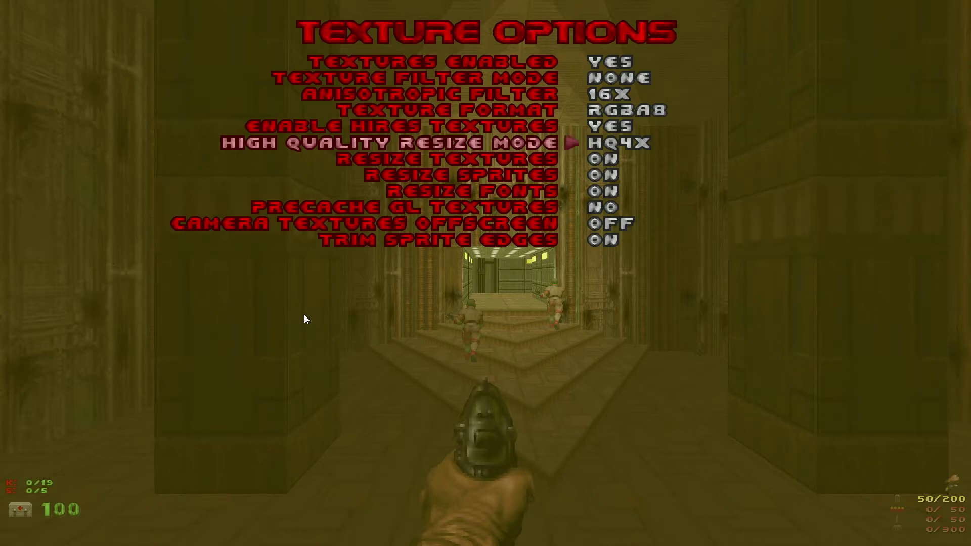
key("Left")
key("Left")
key("Right")
key("Right")
Step: Turn on Precache GL Textures and Camera Textures Offscreen, and return to the OpenGL options
key("Down")
key("Down")
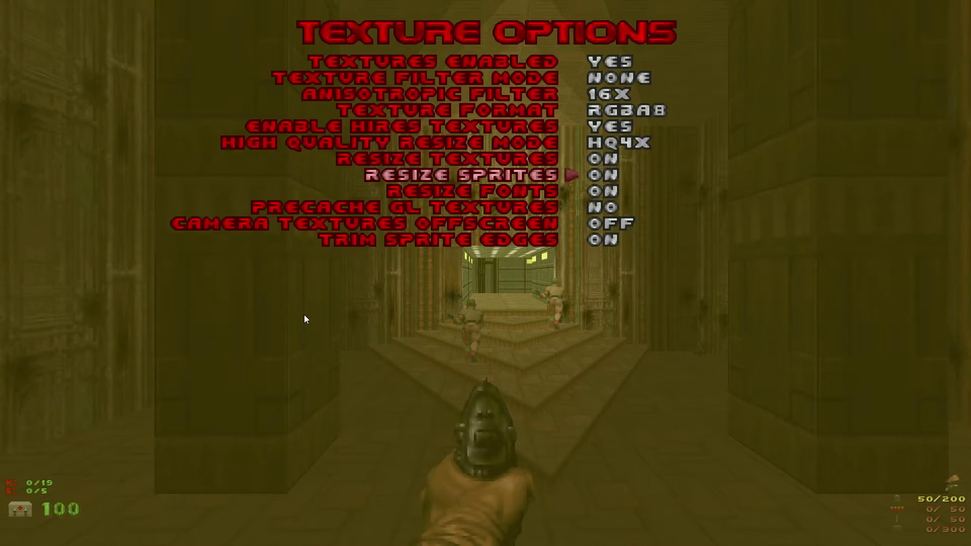
key("Up")
key("Down")
key("Down")
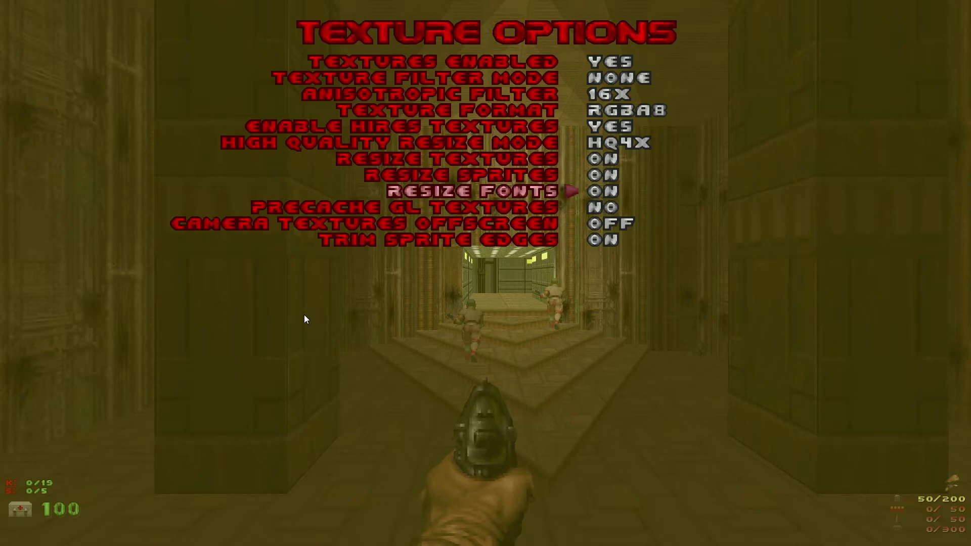
key("Down")
key("Return")
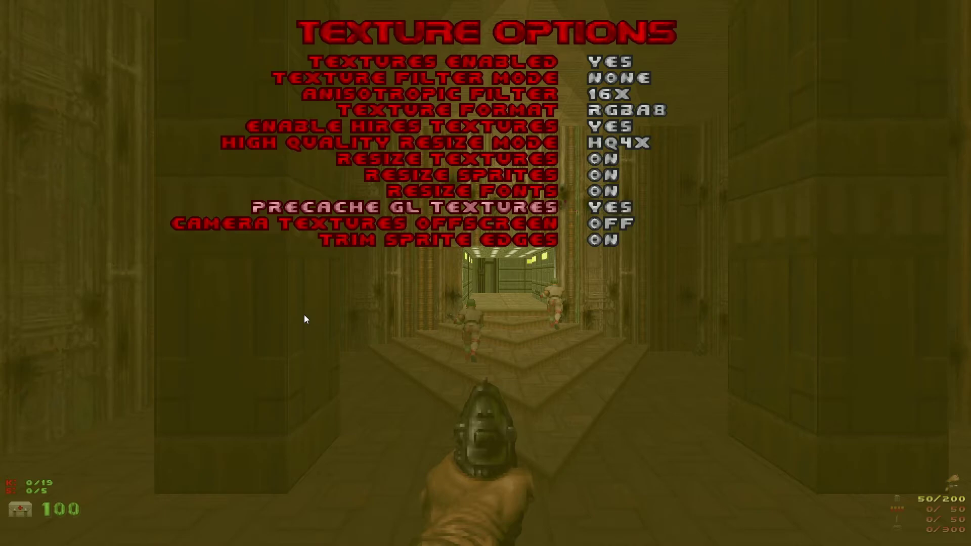
key("Down")
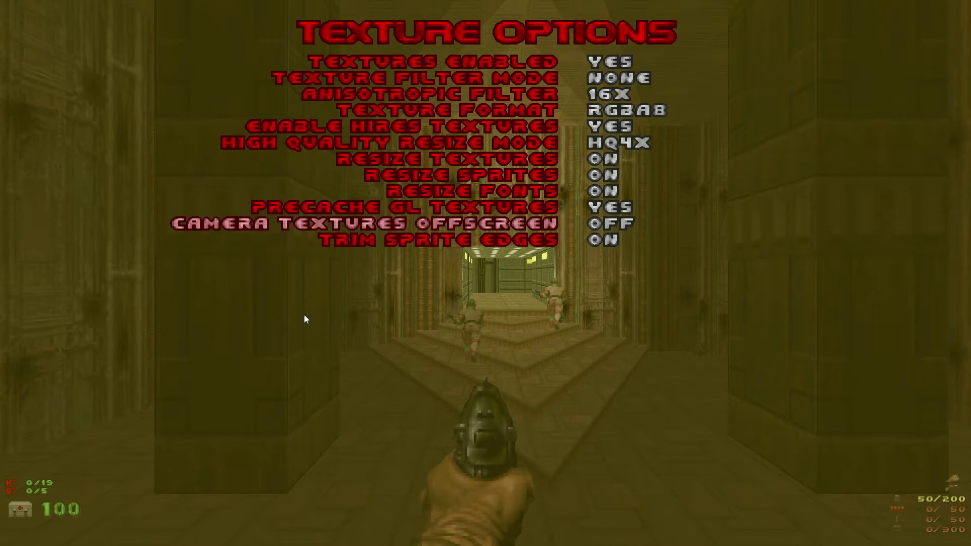
key("Return")
key("Down")
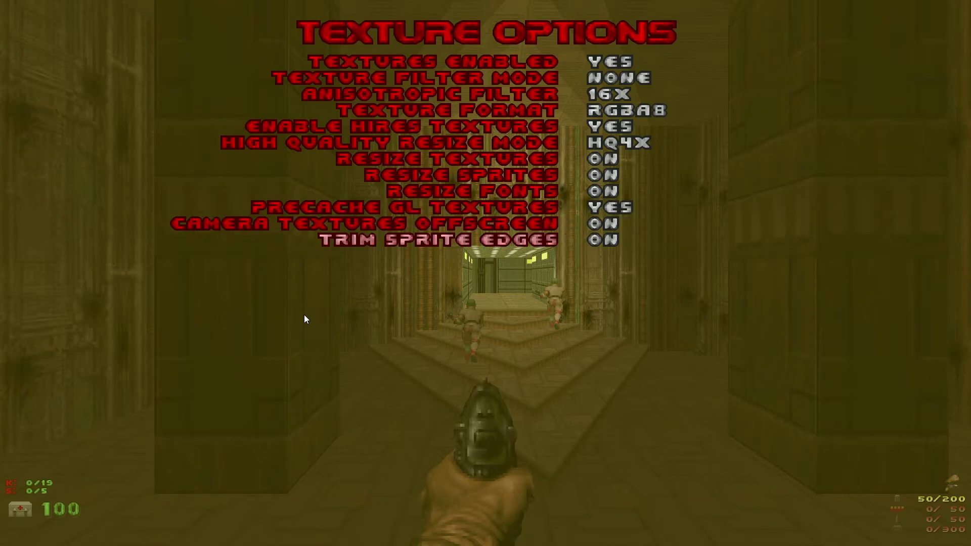
key("Escape")
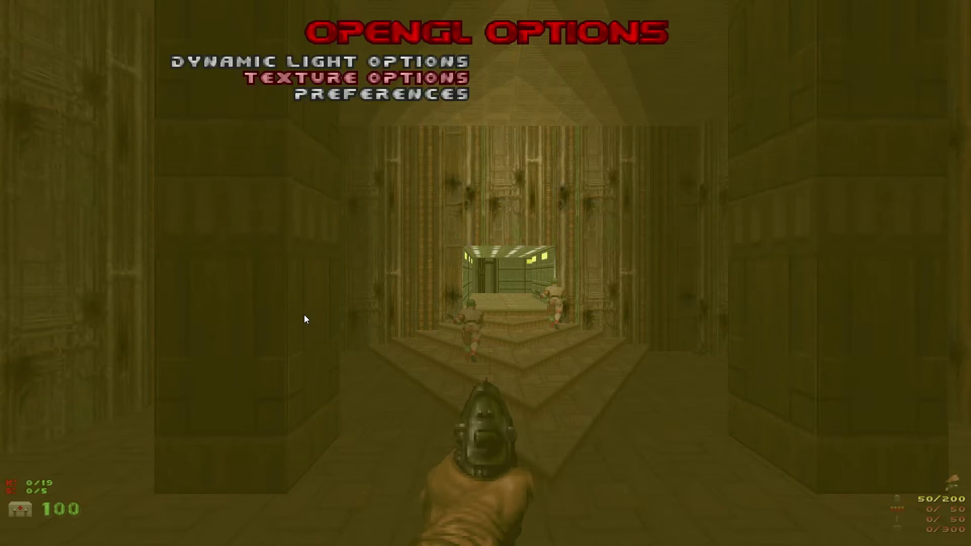
Step: Open the OpenGL preferences and set the sector light mode to Standard
key("Down")
key("Return")
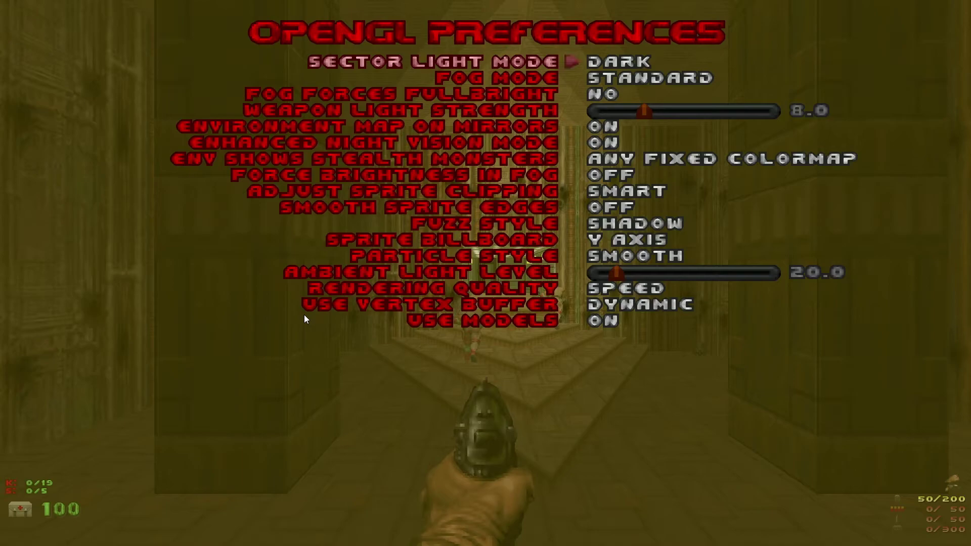
key("Right")
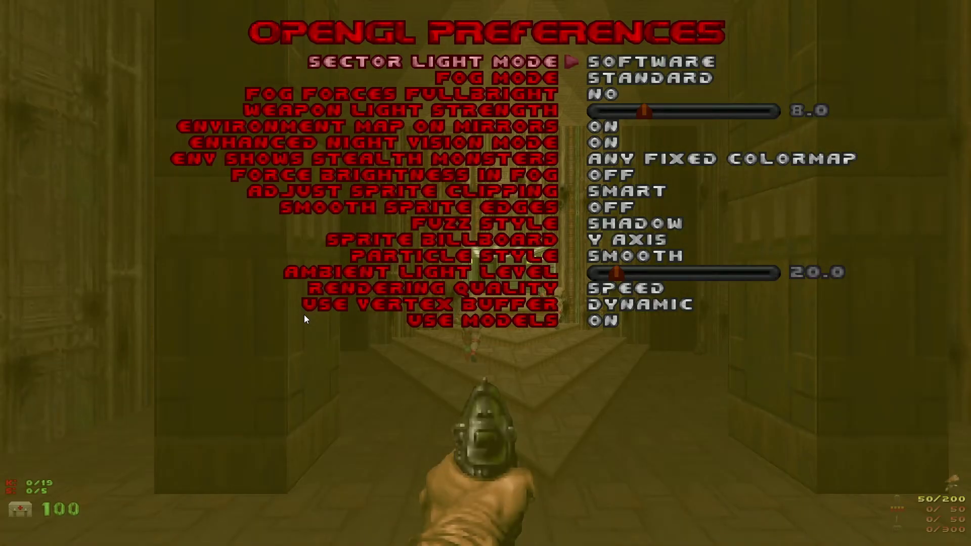
key("Right")
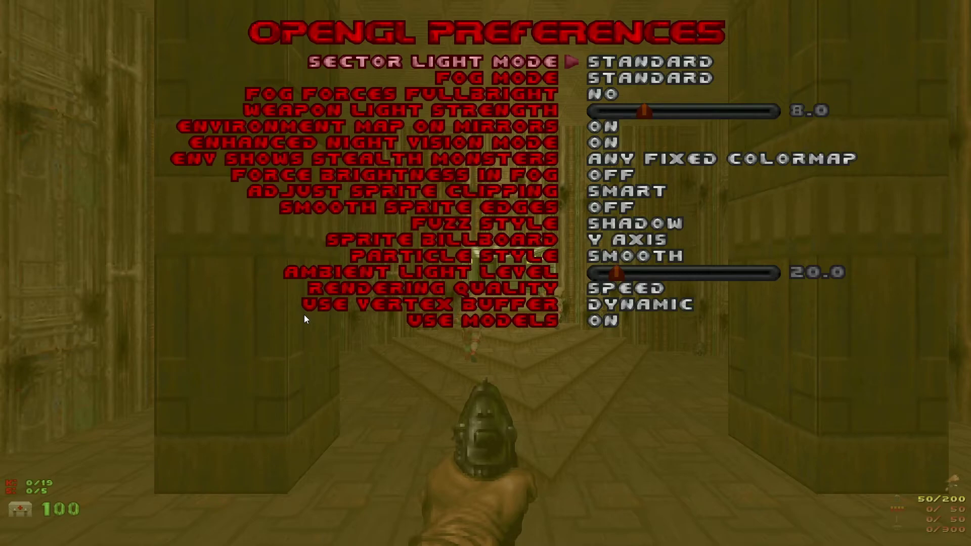
Step: Set the fog mode to Radial and the sector light mode to Software
key("Down")
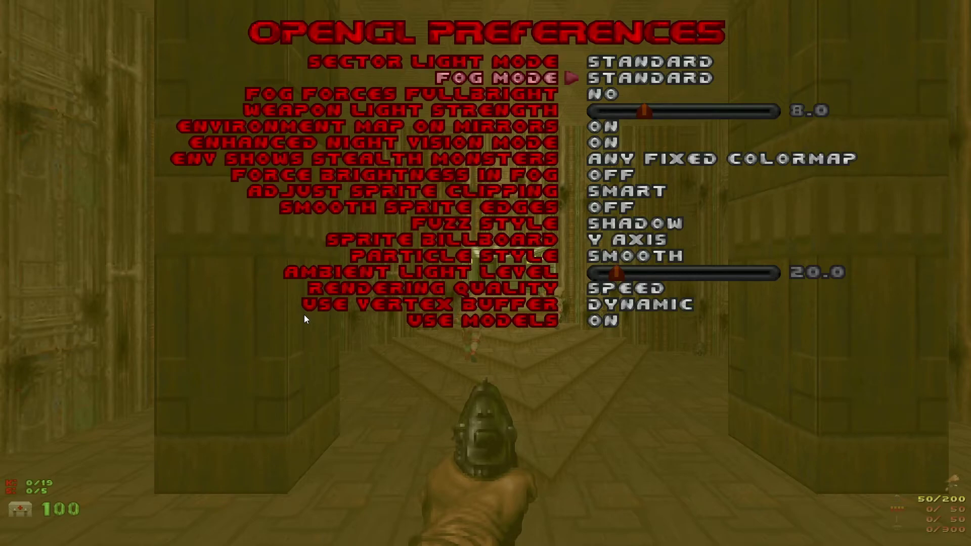
key("Right")
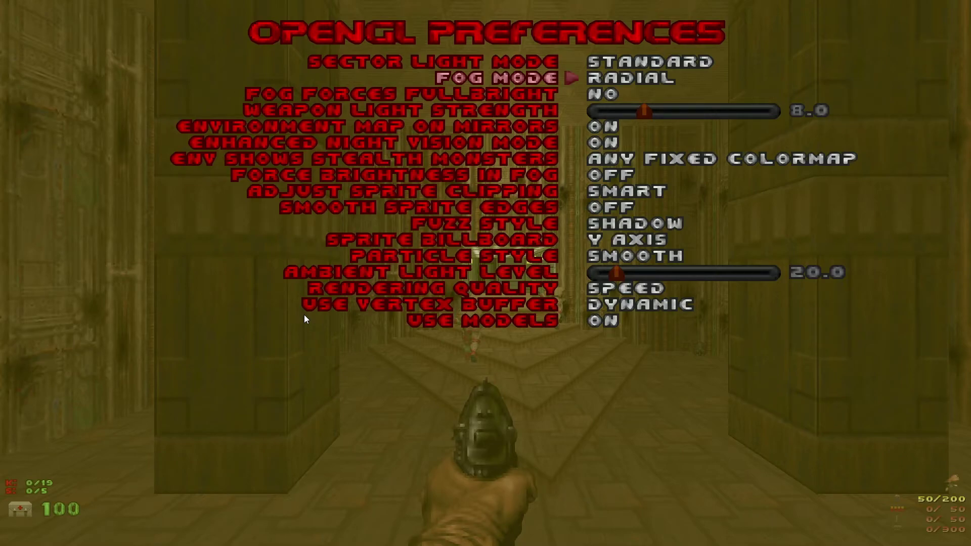
key("Left")
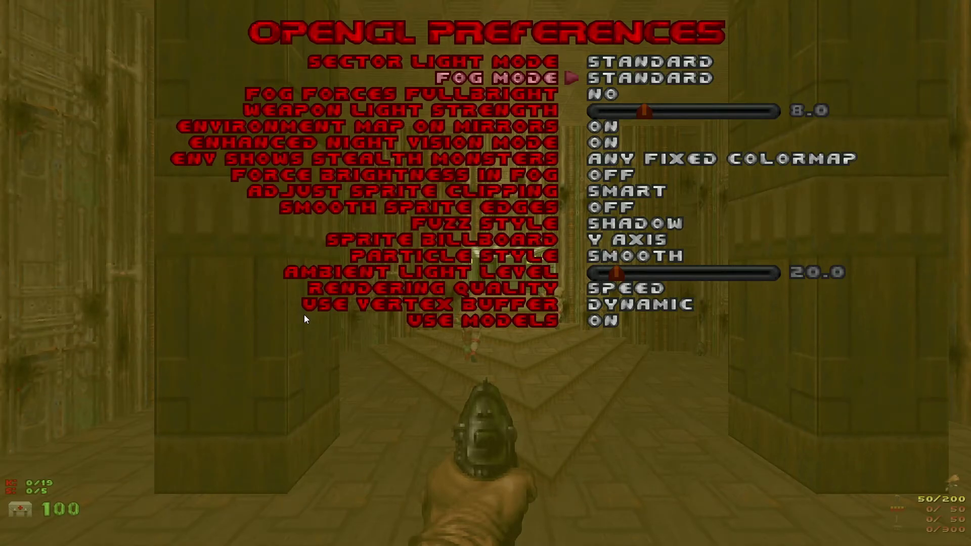
key("Right")
key("Up")
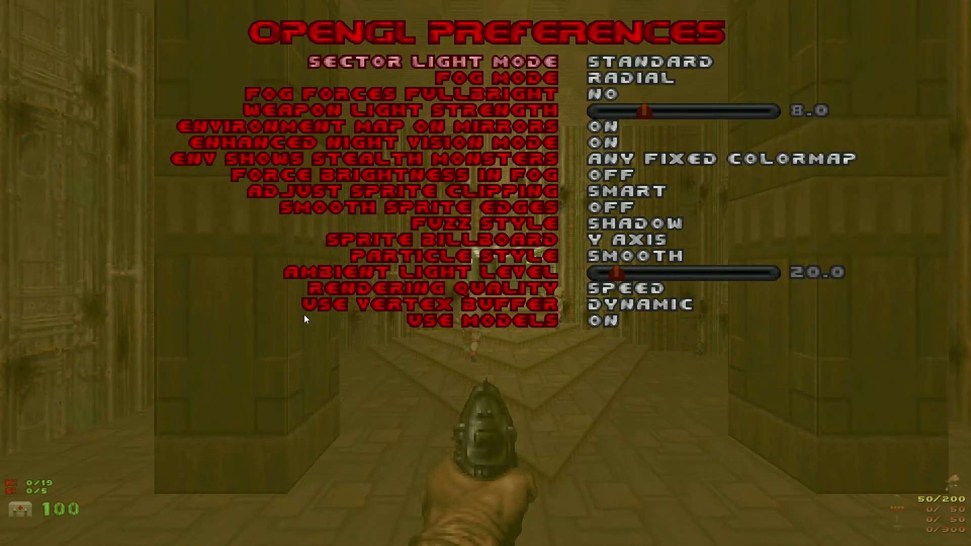
key("Right")
key("Left")
key("Left")
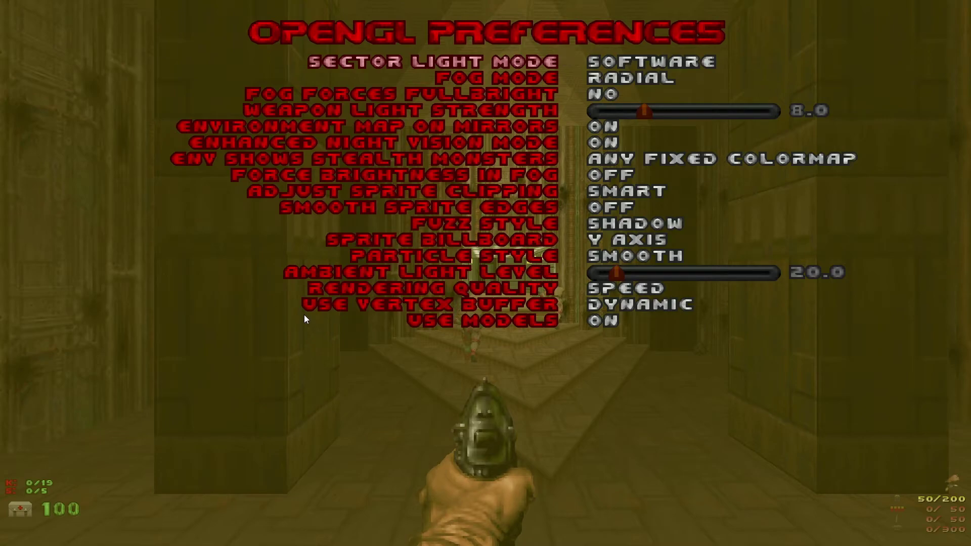
Step: Turn off Enhanced Night Vision Mode in the OpenGL preferences
key("Down")
key("Down")
key("Down")
key("Down")
key("Down")
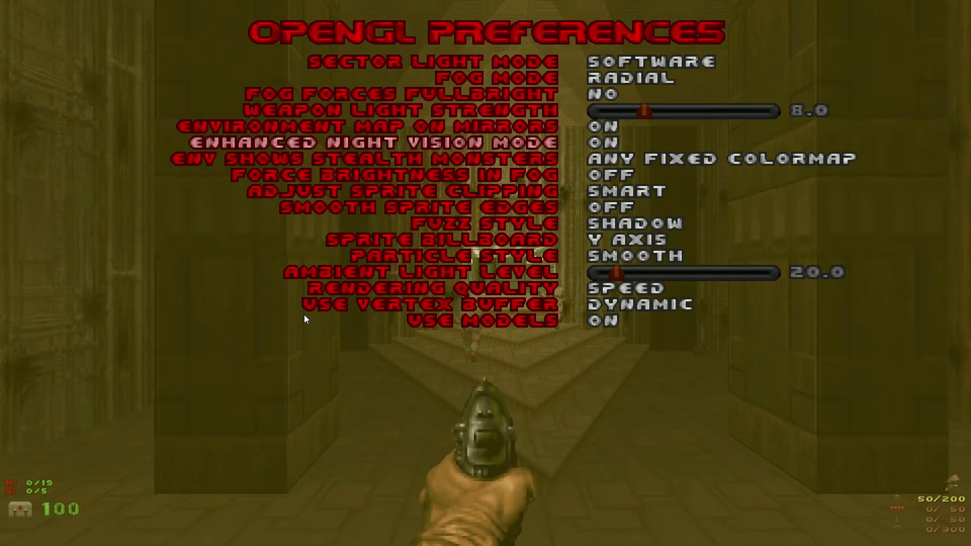
key("Return")
Step: Set Adjust Sprite Clipping to Smarter and turn on Smooth Sprite Edges
key("Down")
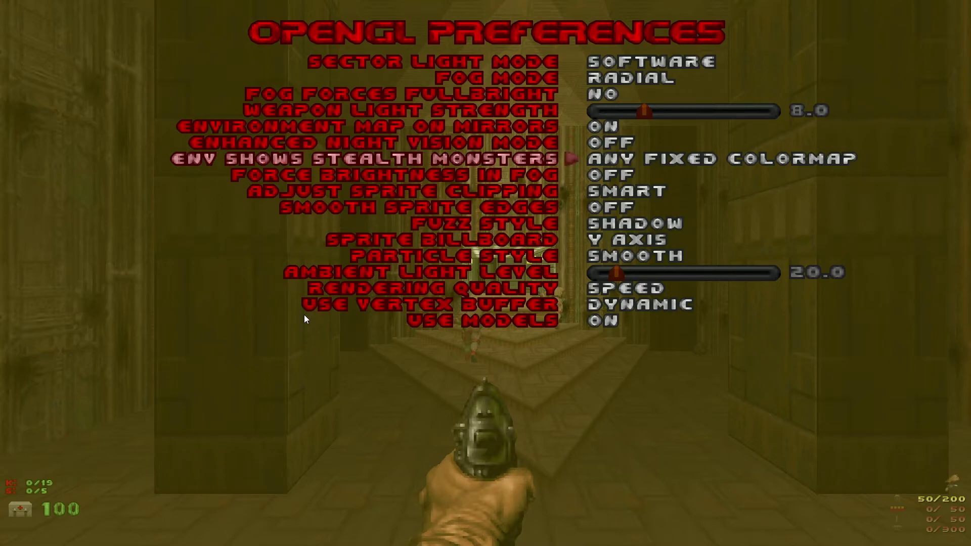
key("Down")
key("Down")
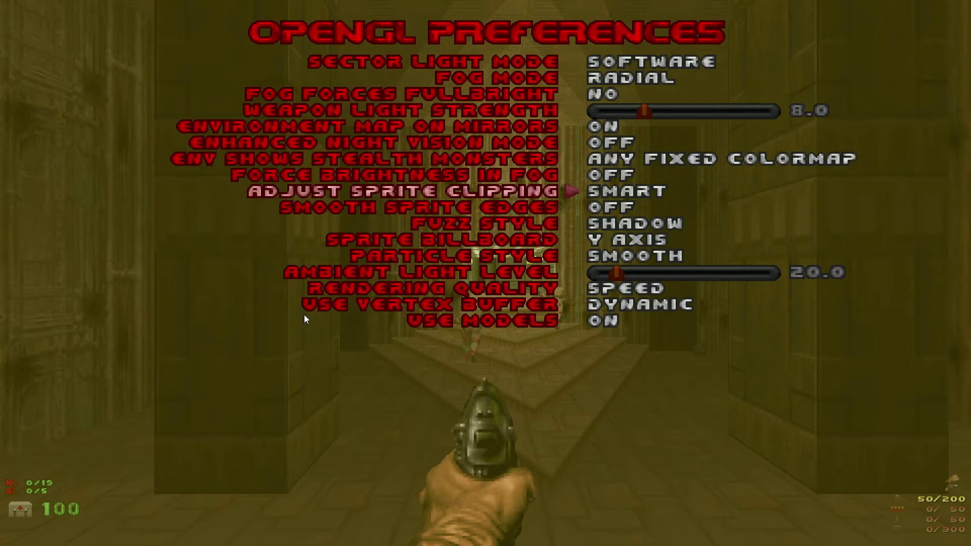
key("Left")
key("Right")
key("Right")
key("Down")
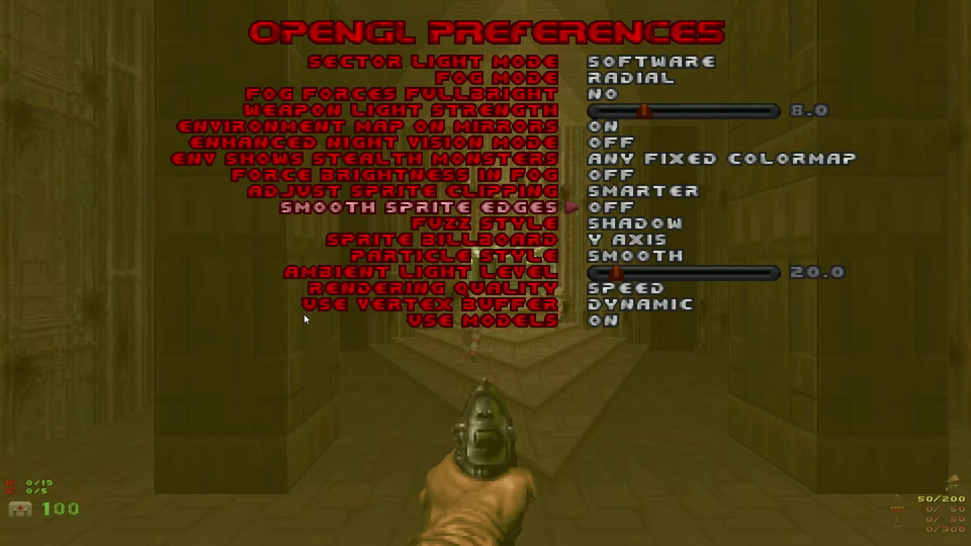
key("Right")
Step: Set the fuzz style to Smooth Noise in the OpenGL preferences
key("Down")
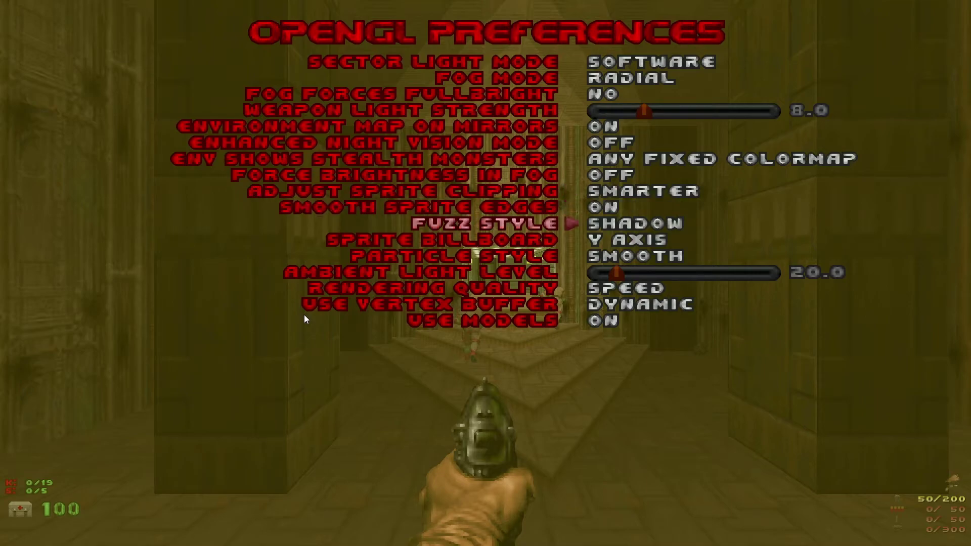
key("Right")
key("Right")
key("Right")
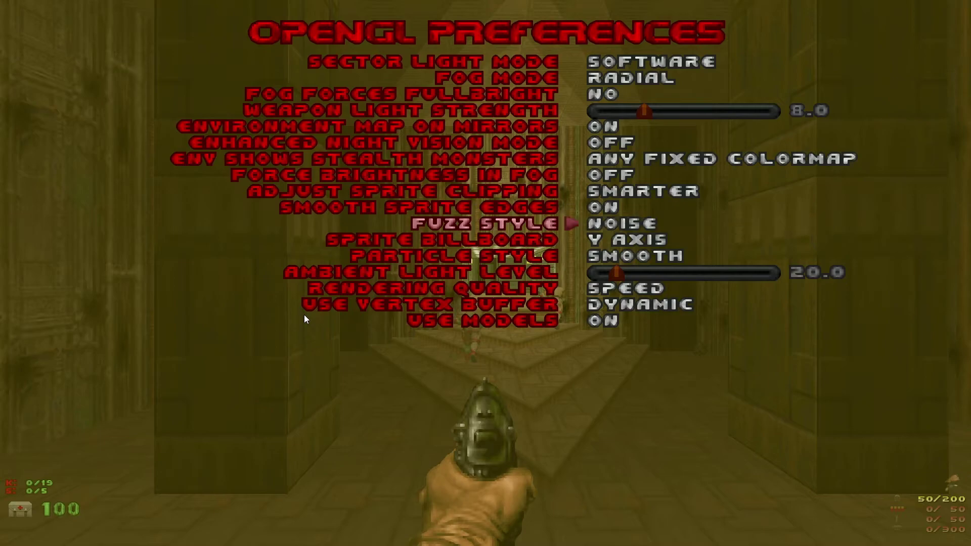
key("Right")
Step: Set the rendering quality to Quality in the OpenGL preferences
key("Down")
key("Down")
key("Down")
key("Down")
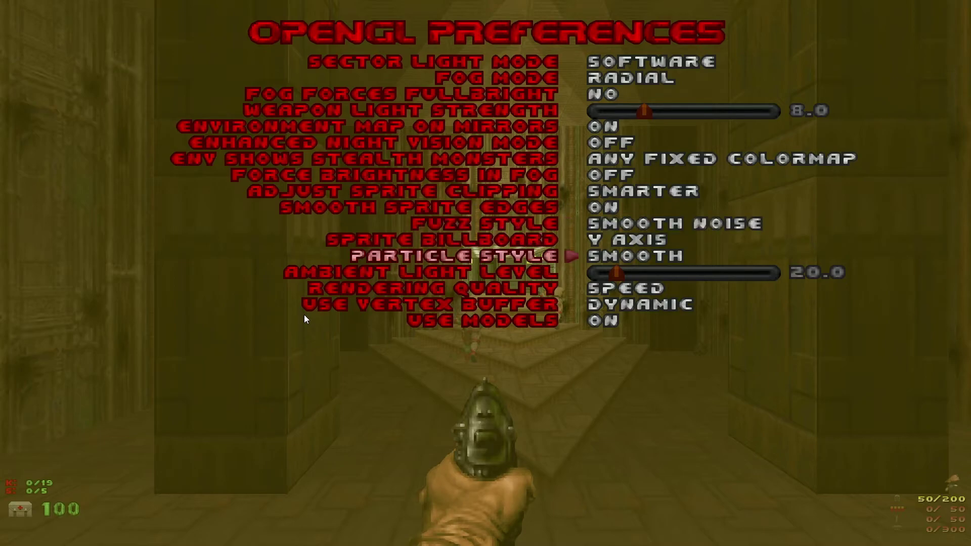
key("Right")
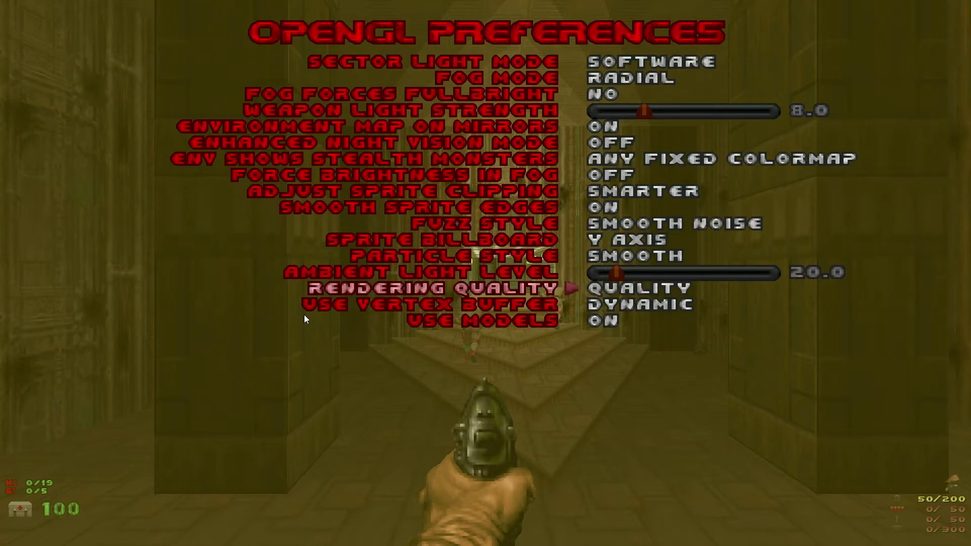
Step: Leave the OpenGL preferences, return to the main game menu and quit the game
key("Escape")
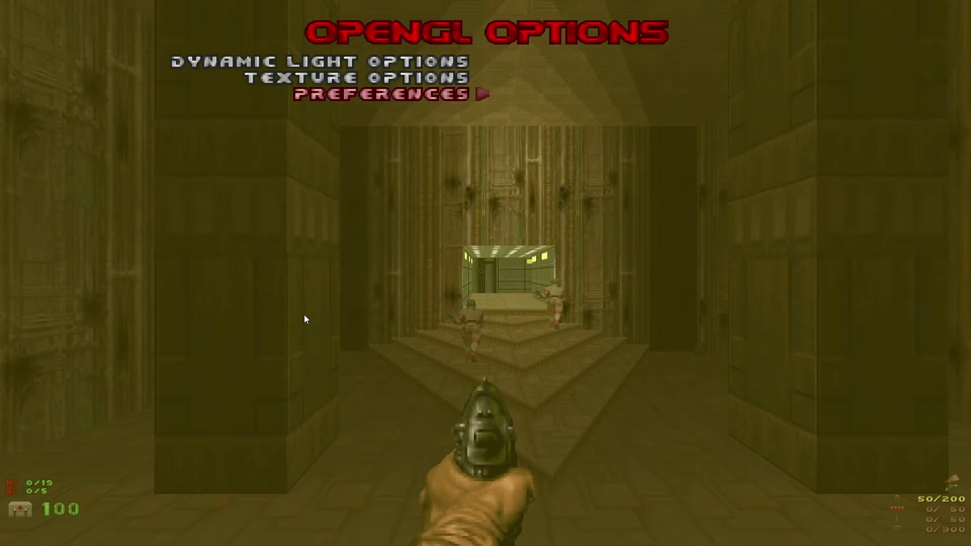
key("Escape")
key("Escape")
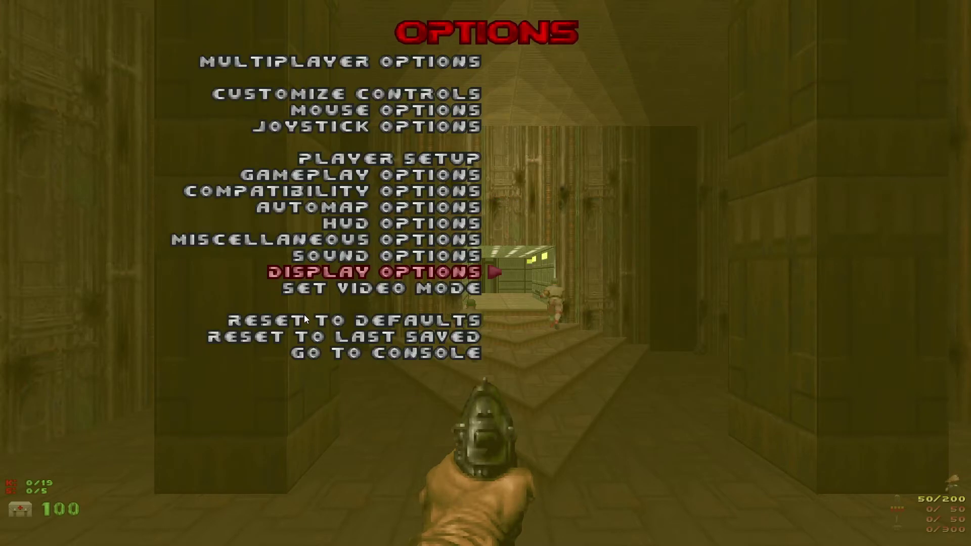
key("Escape")
key("Down")
key("Down")
key("Down")
key("Down")
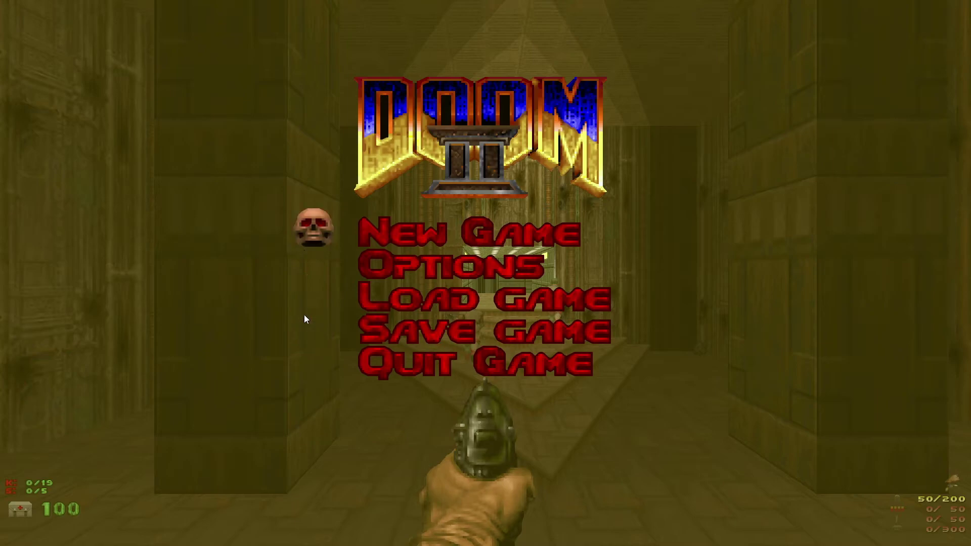
key("Up")
key("Return")
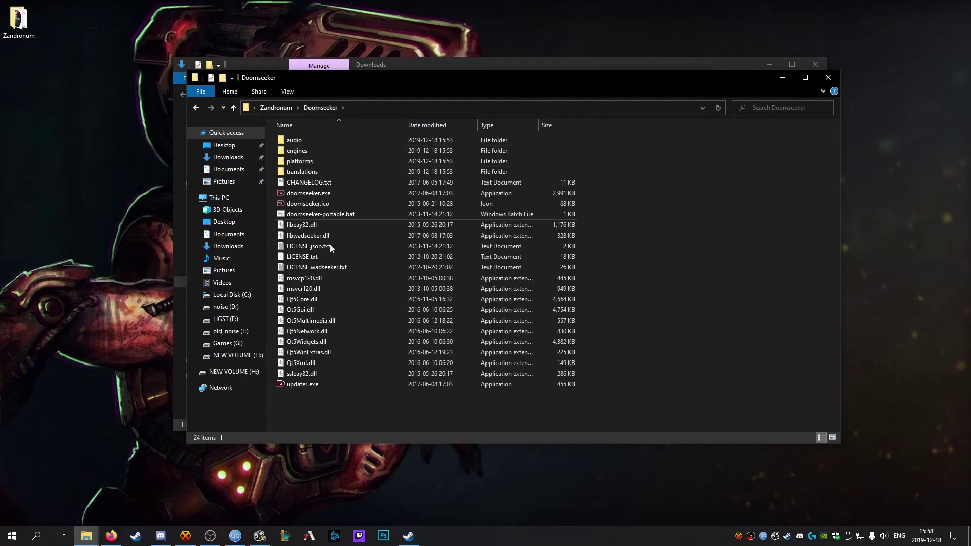
Step: Create a new folder named WADs inside the Doomseeker folder
right_click(322, 409)
mouse_move(373, 387)
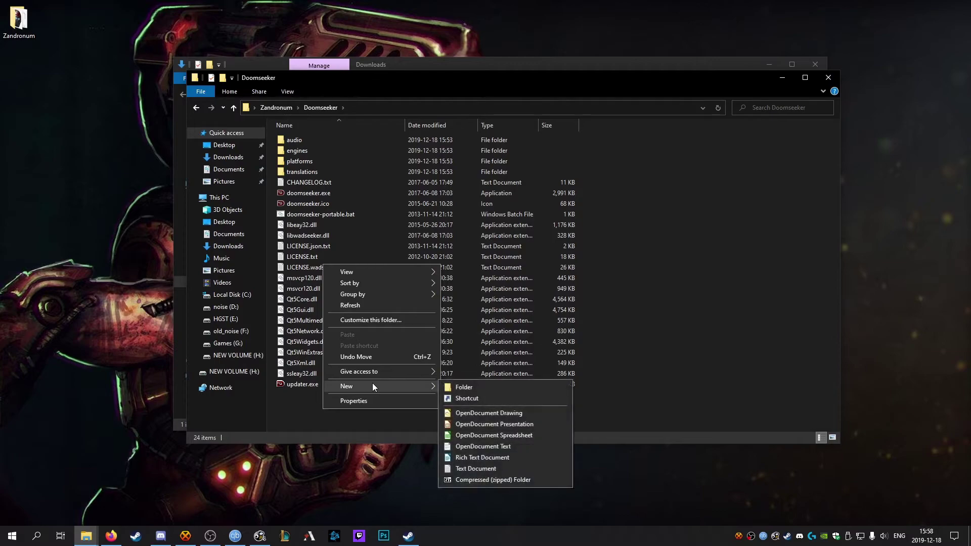
left_click(485, 384)
type("WADs")
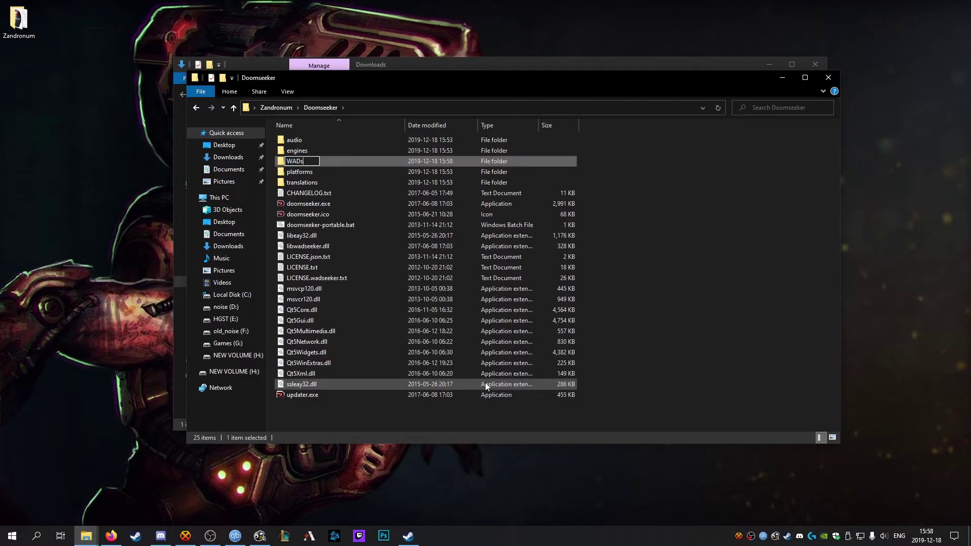
key("Return")
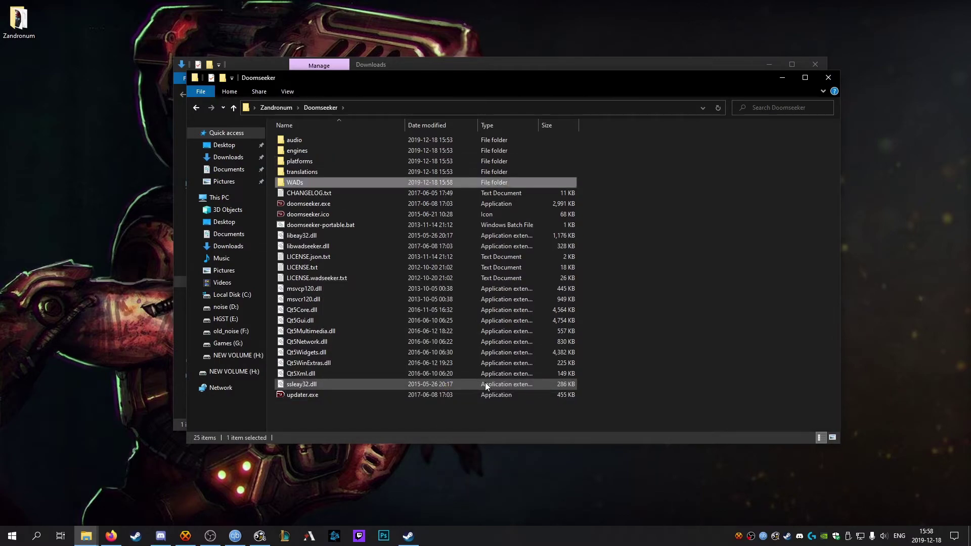
Step: Launch doomseeker.exe from the Doomseeker folder and dismiss the welcome message
double_click(334, 204)
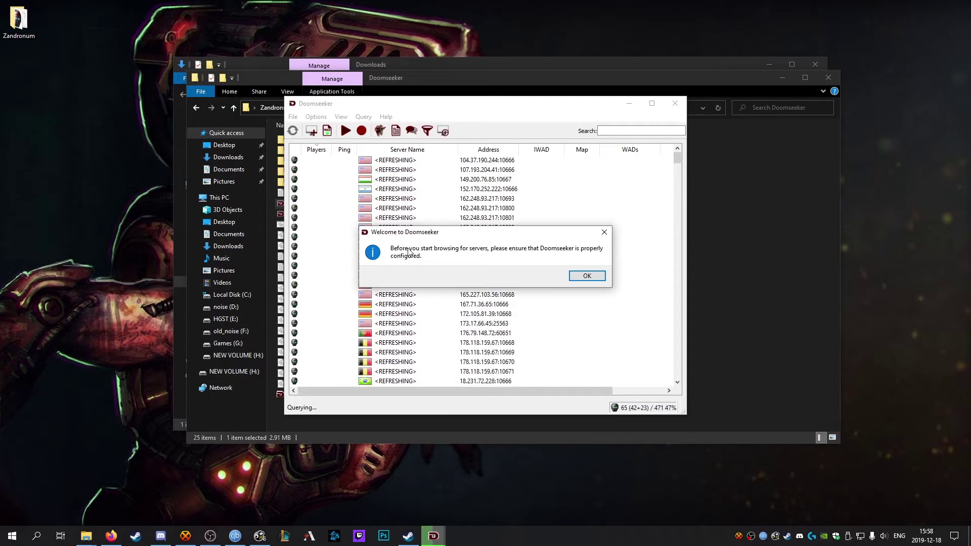
left_click(586, 273)
left_click(546, 390)
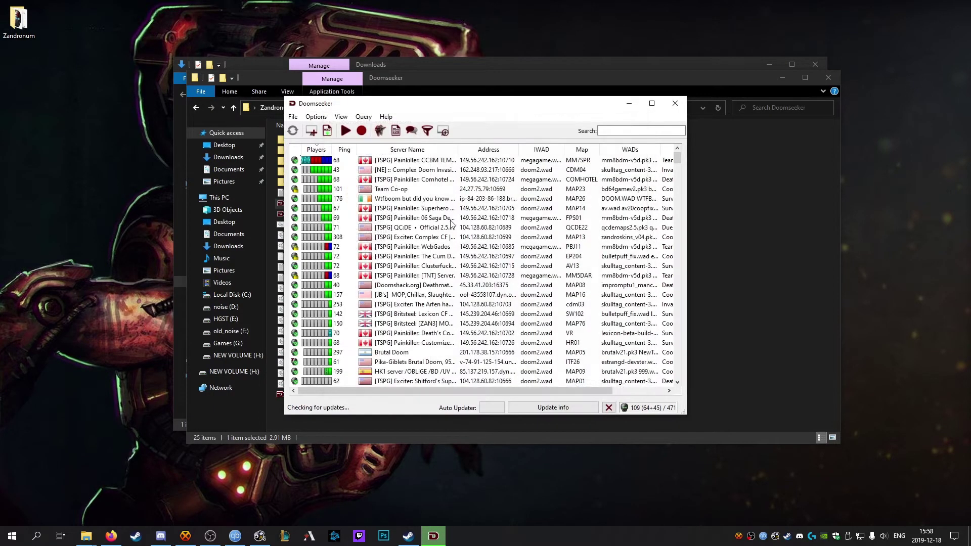
Step: Download the available Doomseeker updates and restart immediately to install them
left_click(319, 117)
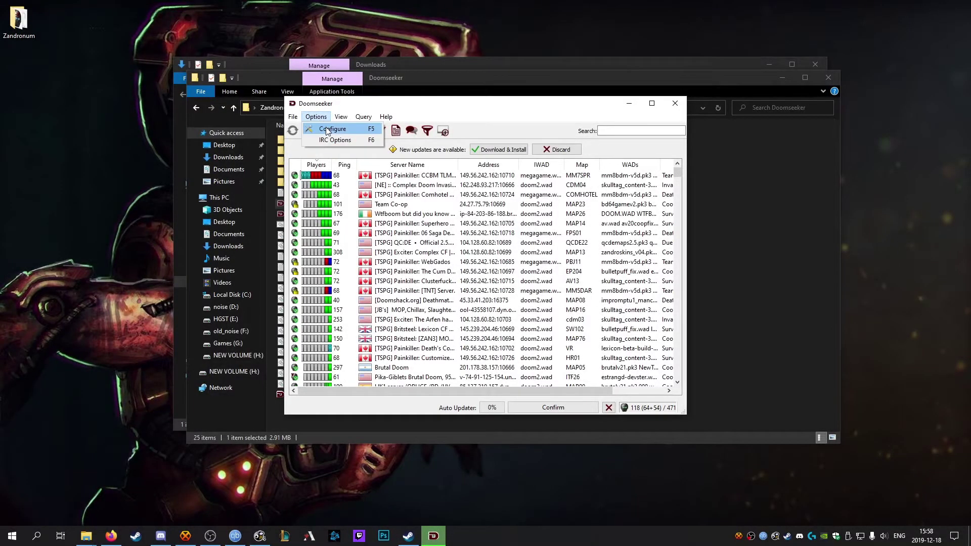
key("Escape")
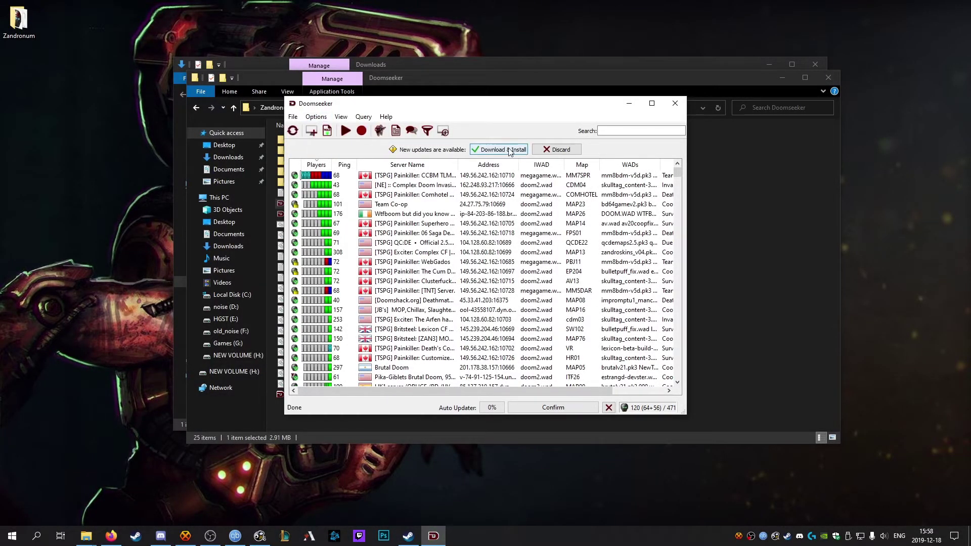
left_click(501, 150)
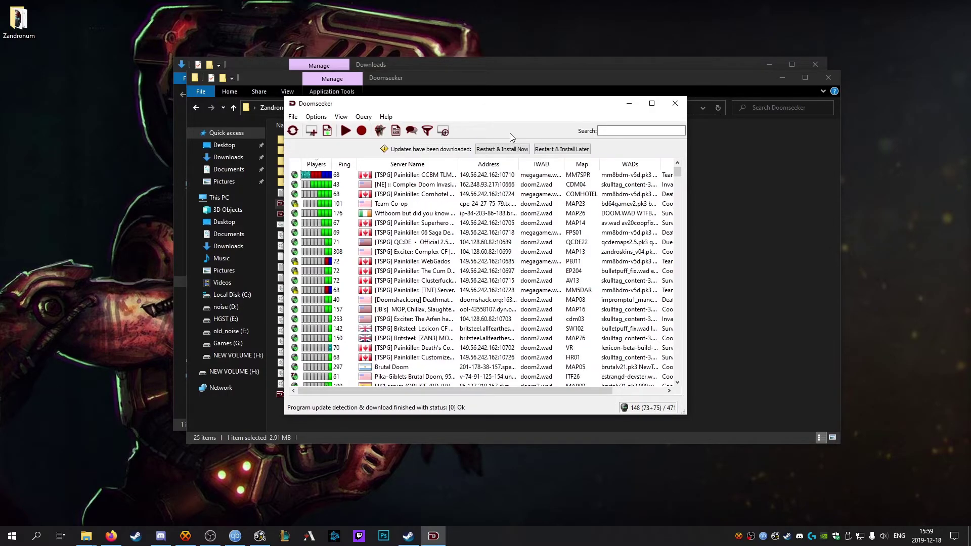
left_click(499, 147)
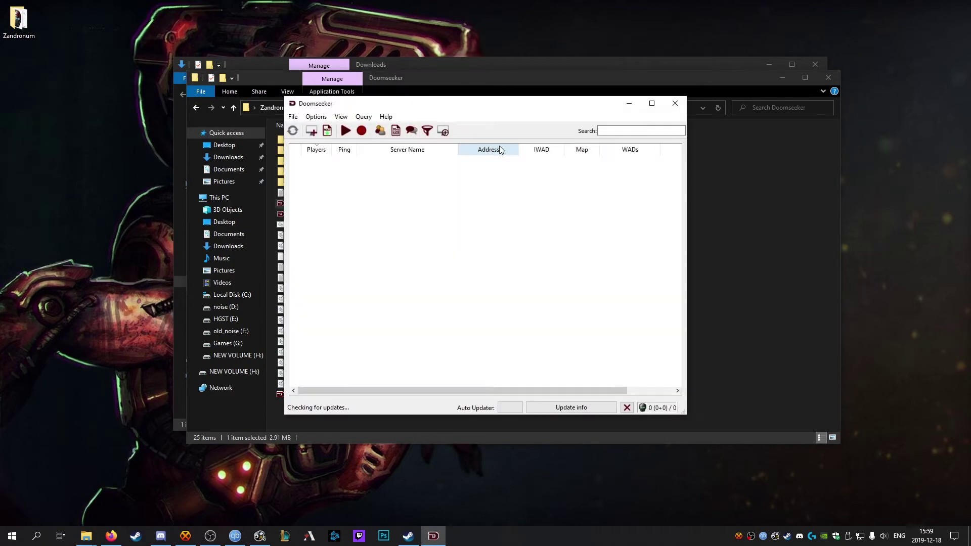
Step: Open the Doomseeker configuration and check the path to the Zandronum game executable
left_click(317, 118)
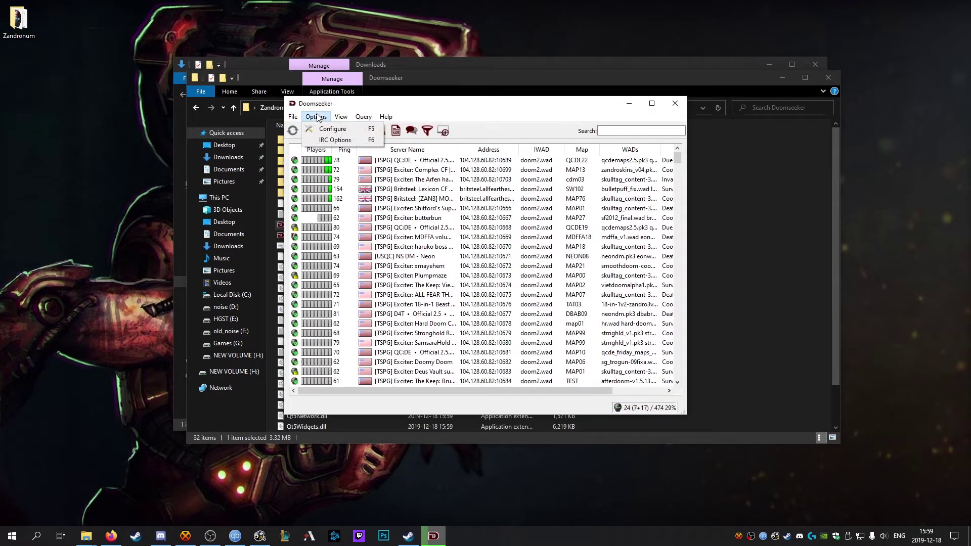
left_click(330, 129)
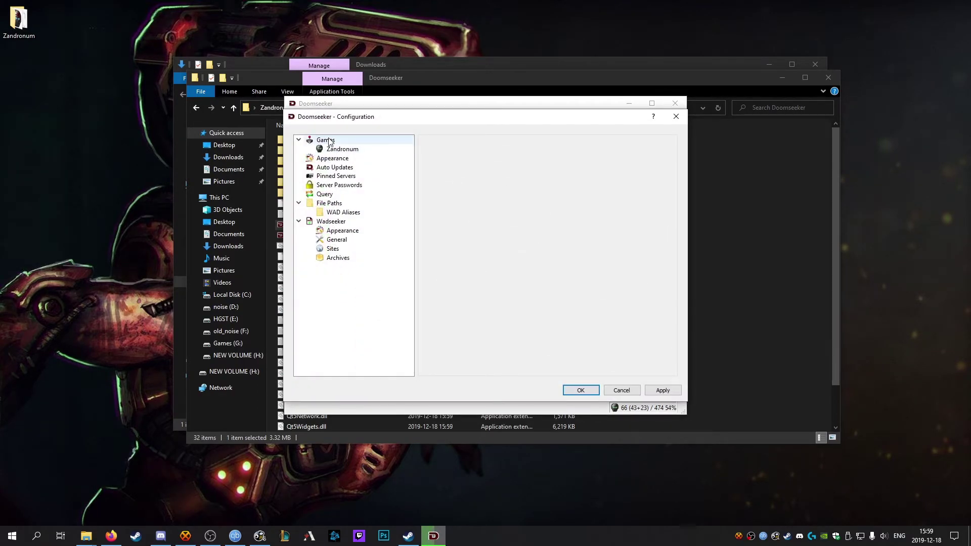
left_click(335, 150)
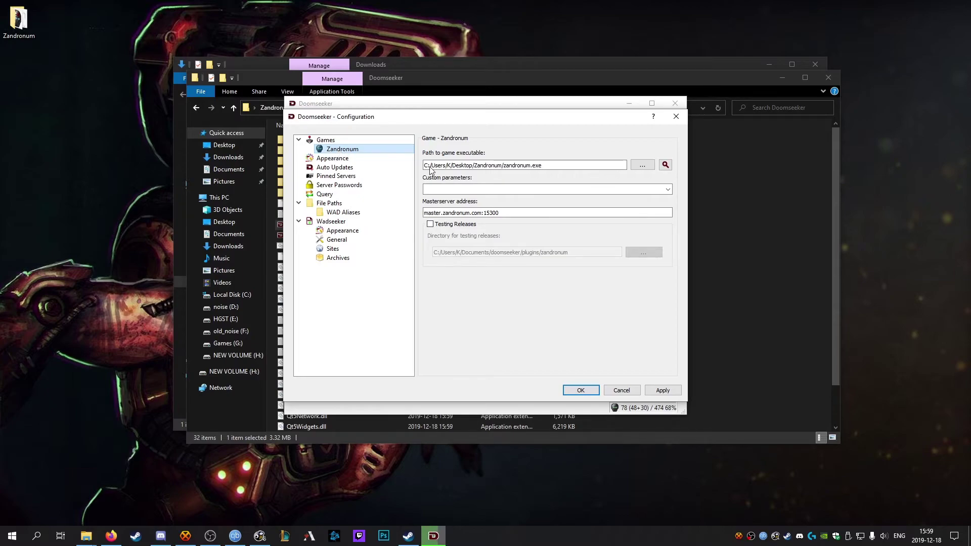
left_click_drag(543, 166, 419, 167)
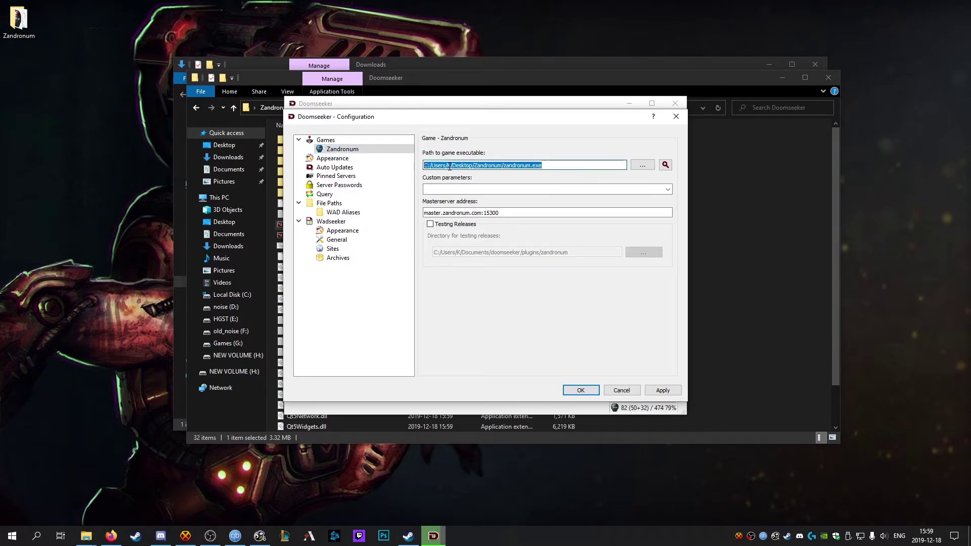
left_click(447, 165)
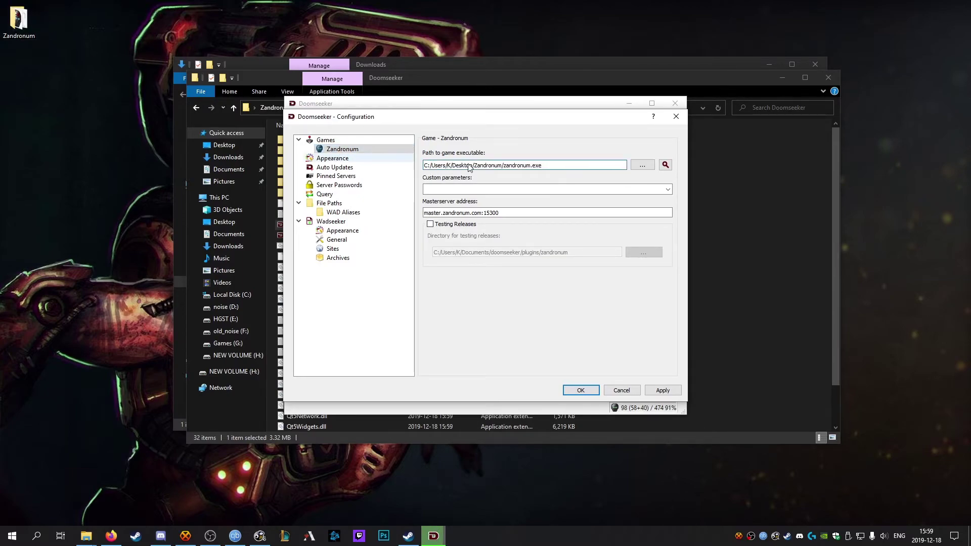
Step: Add the WADs folder inside the Doomseeker folder to the IWAD and PWAD file paths
left_click(324, 205)
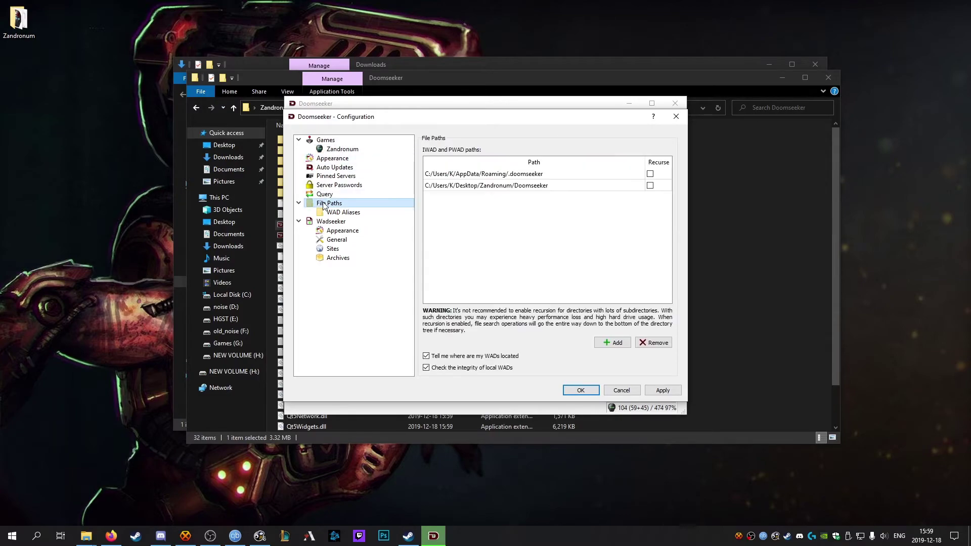
left_click(612, 343)
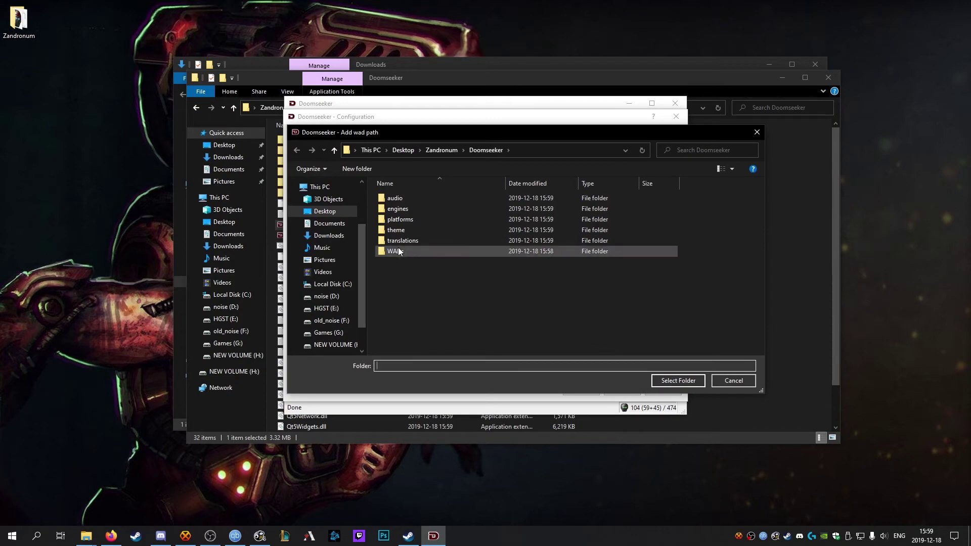
left_click(396, 251)
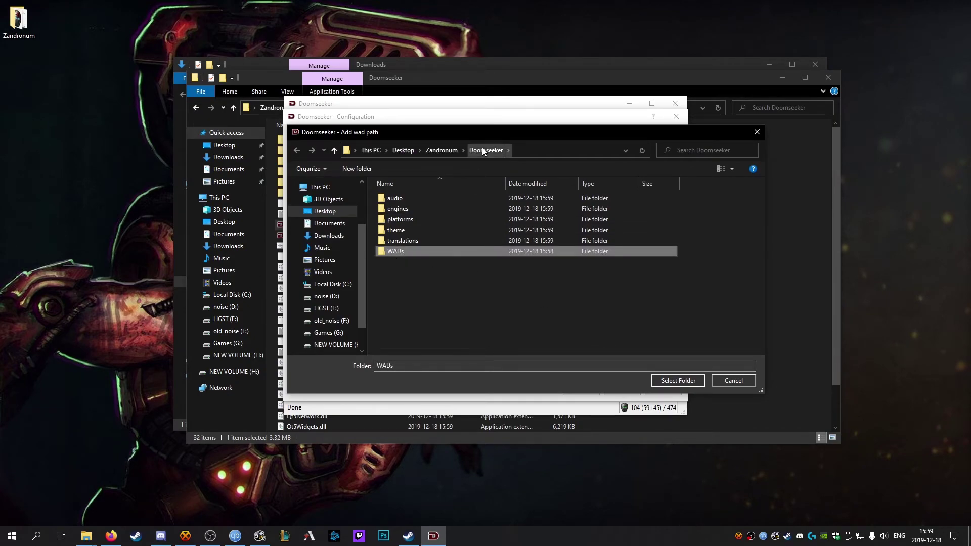
left_click(673, 380)
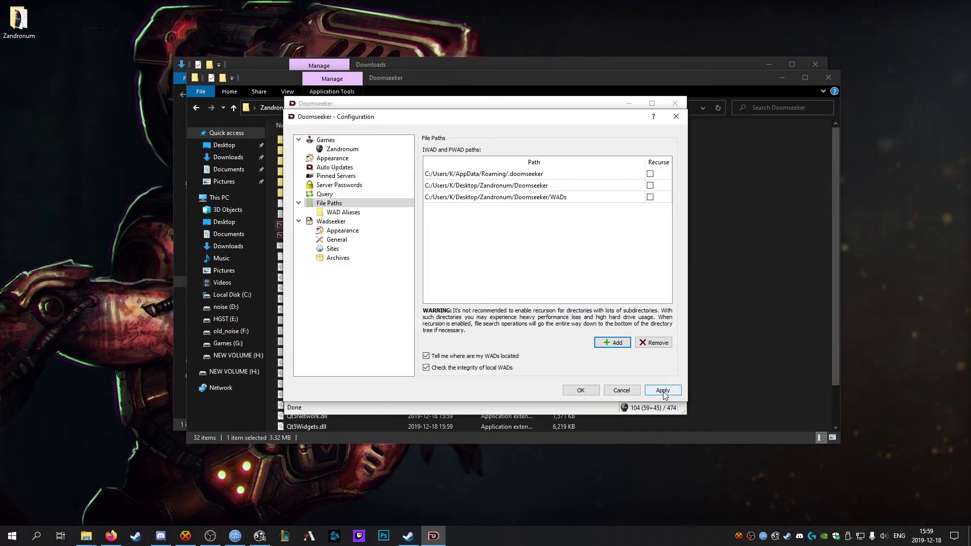
Step: Apply the file paths, set Wadseeker's download directory to Zandronum/Doomseeker/WADs, check its site list and close the configuration
left_click(664, 391)
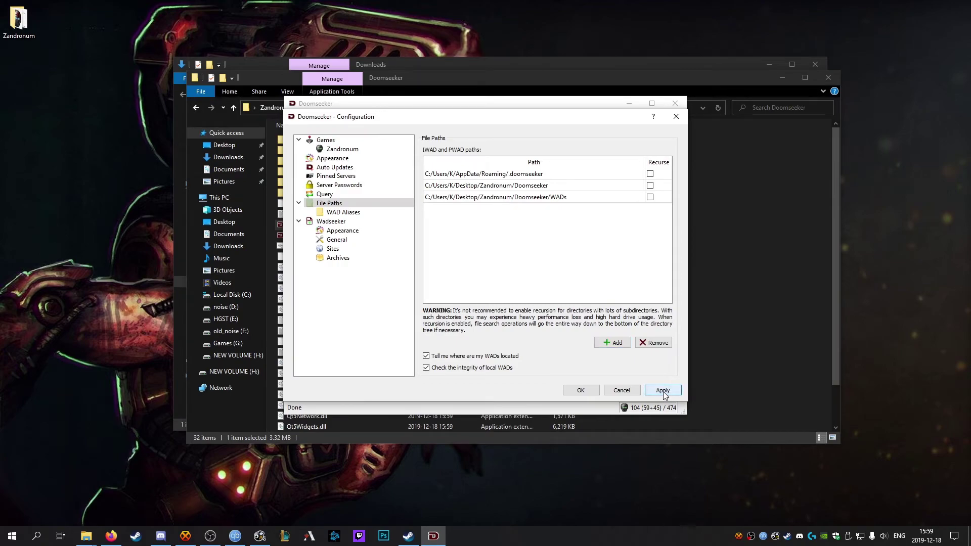
left_click(340, 241)
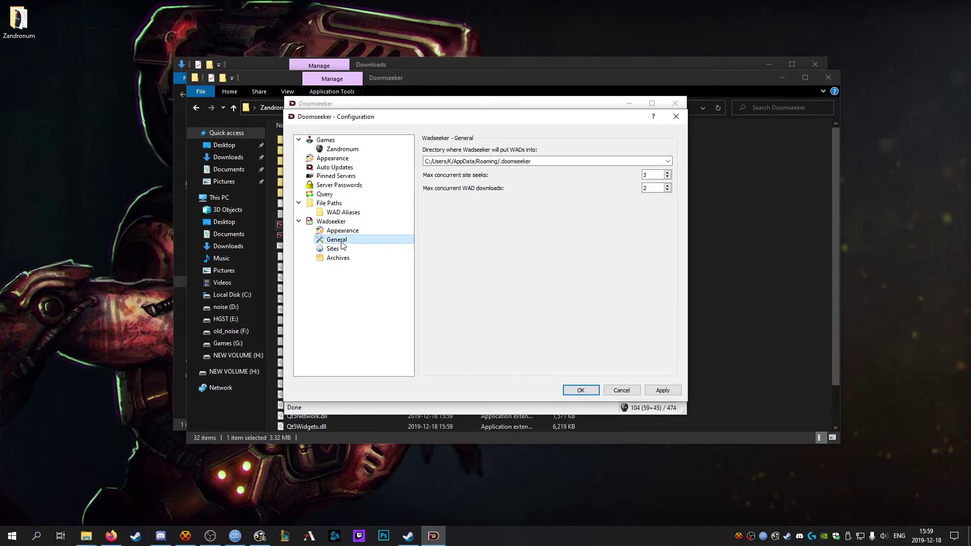
left_click(669, 162)
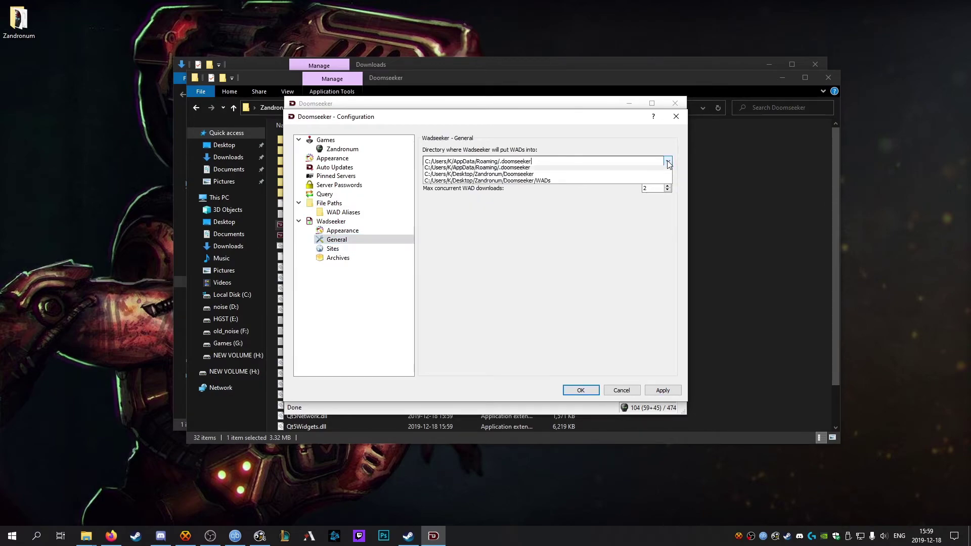
left_click(535, 182)
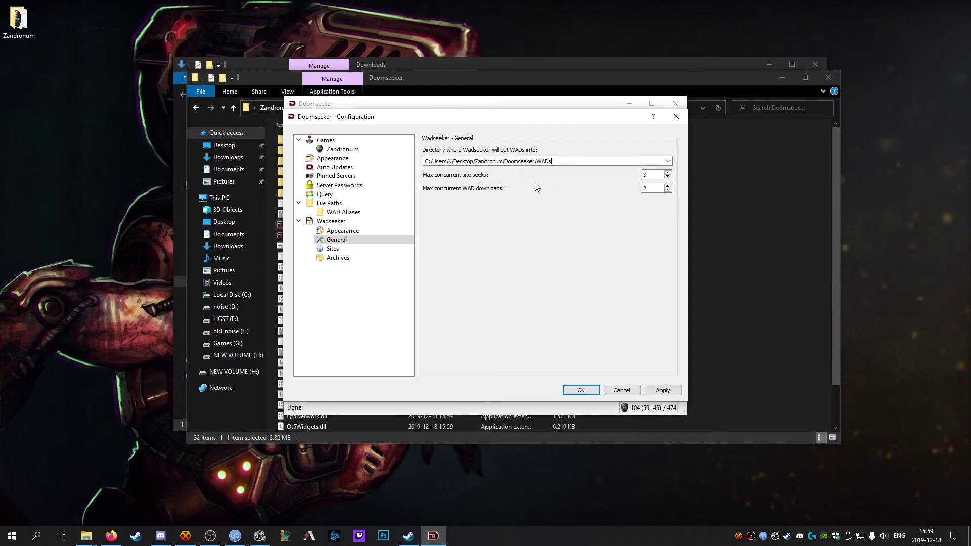
left_click(662, 389)
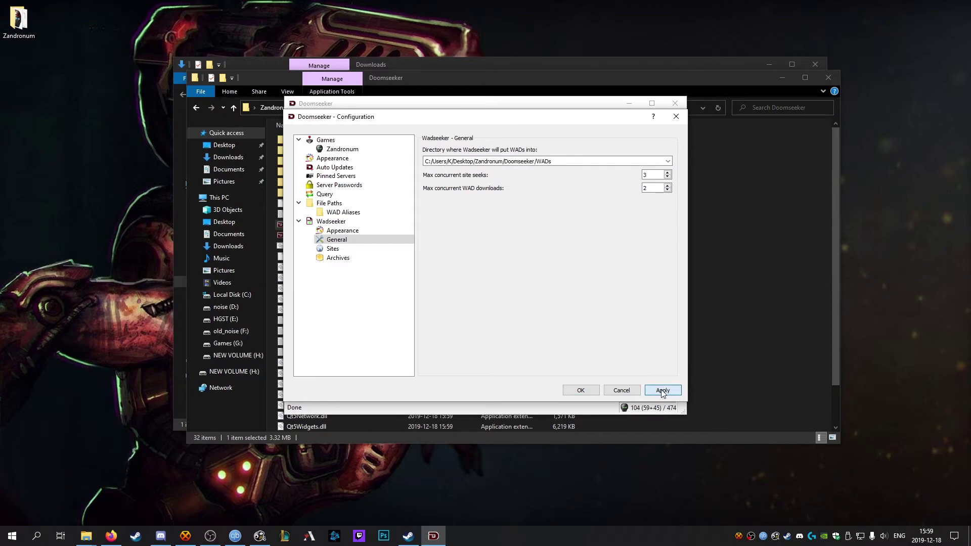
left_click(575, 393)
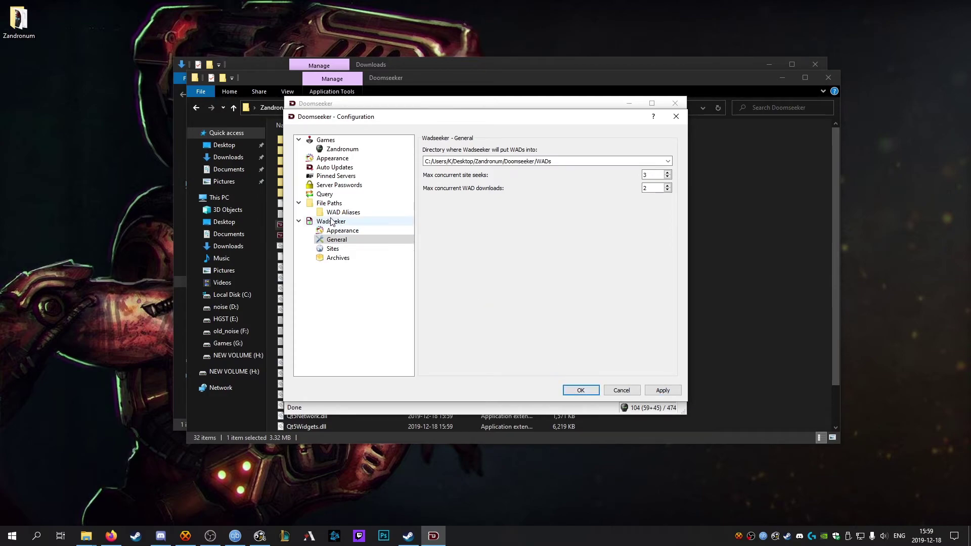
left_click(332, 248)
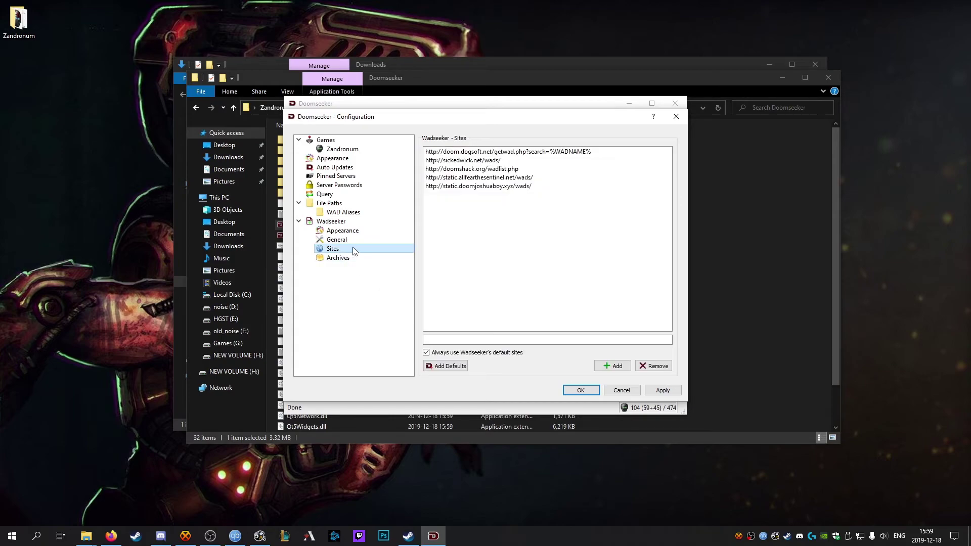
left_click(580, 388)
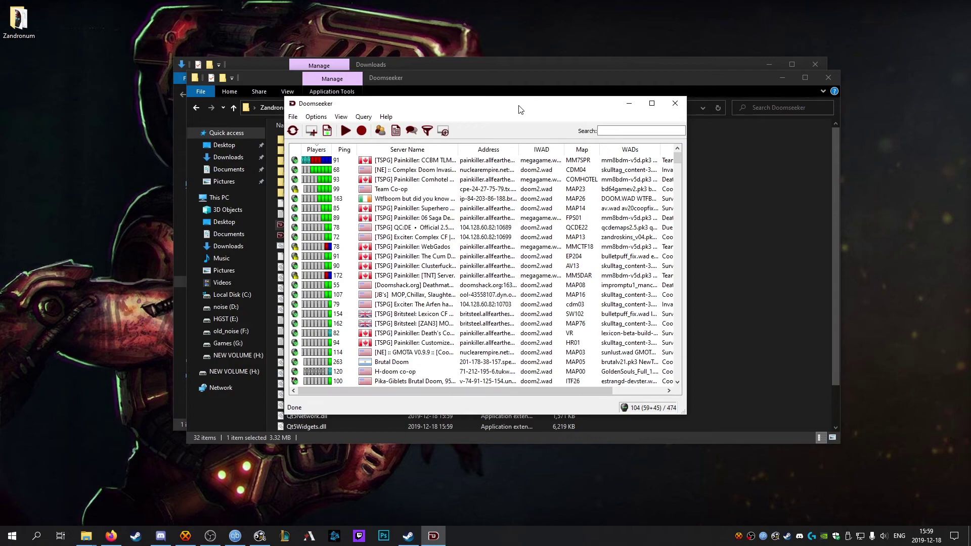
Step: Sort the server list by ping, join the [NE] :: Complex Doom Invasion server and accept downloading its missing WADs
left_click_drag(517, 105, 642, 184)
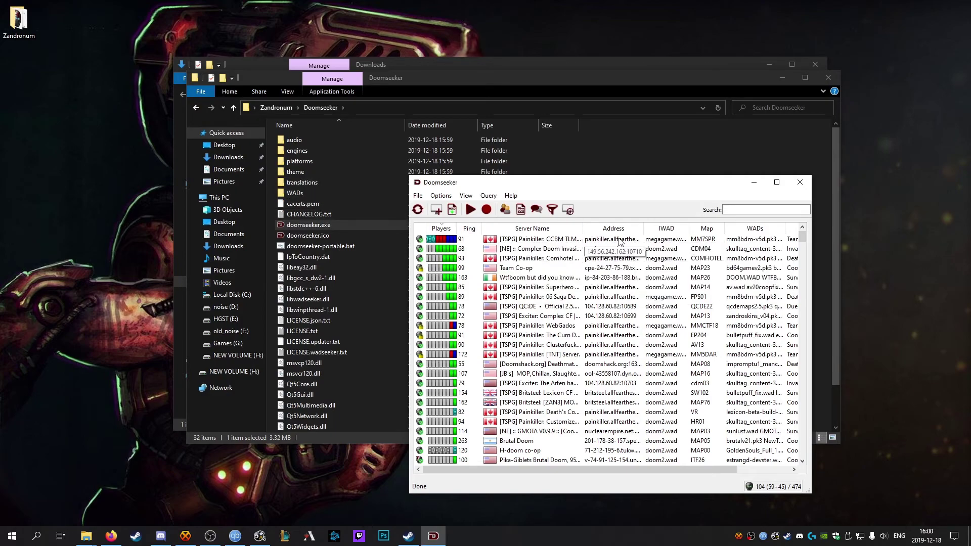
left_click(470, 229)
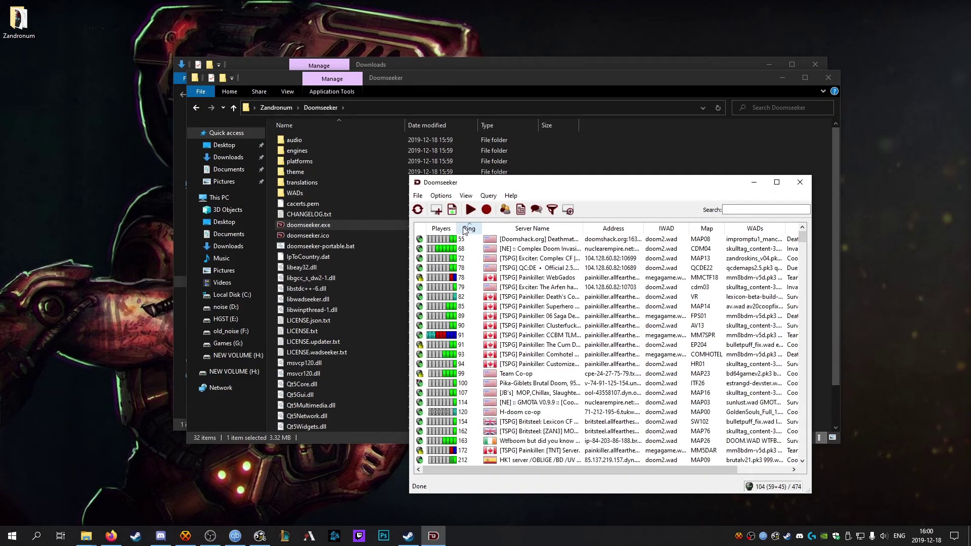
double_click(528, 250)
left_click(582, 380)
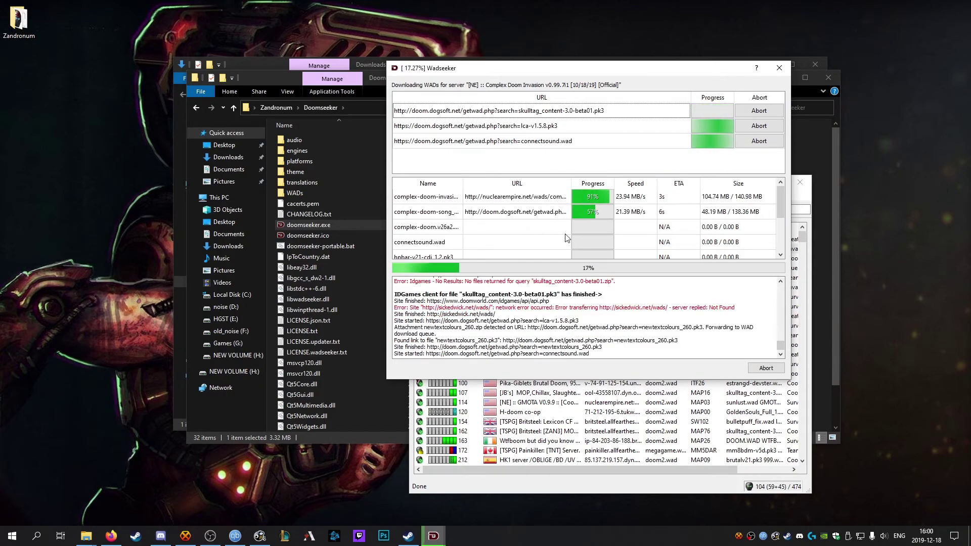
Step: Open the WADs folder beside the Wadseeker download window to check the files arriving there
double_click(310, 193)
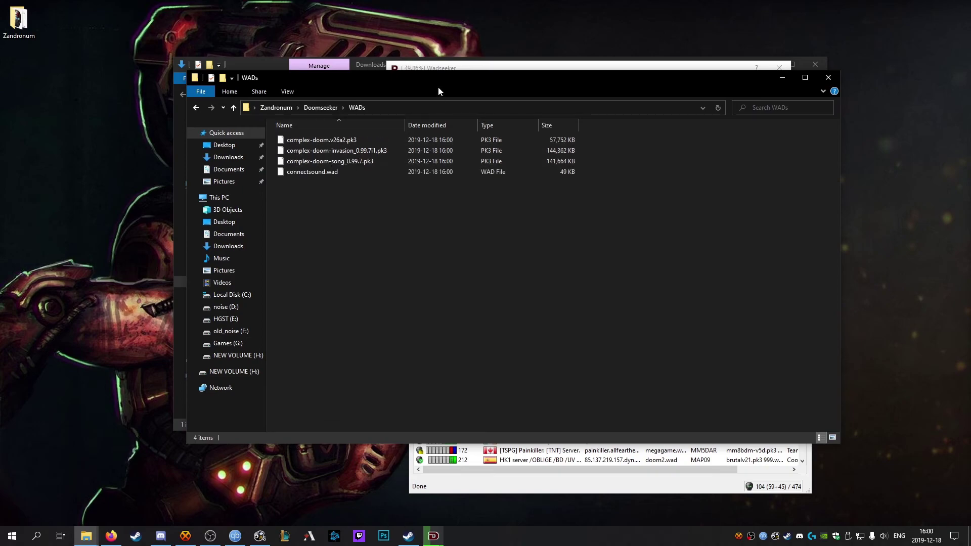
left_click_drag(431, 89, 326, 142)
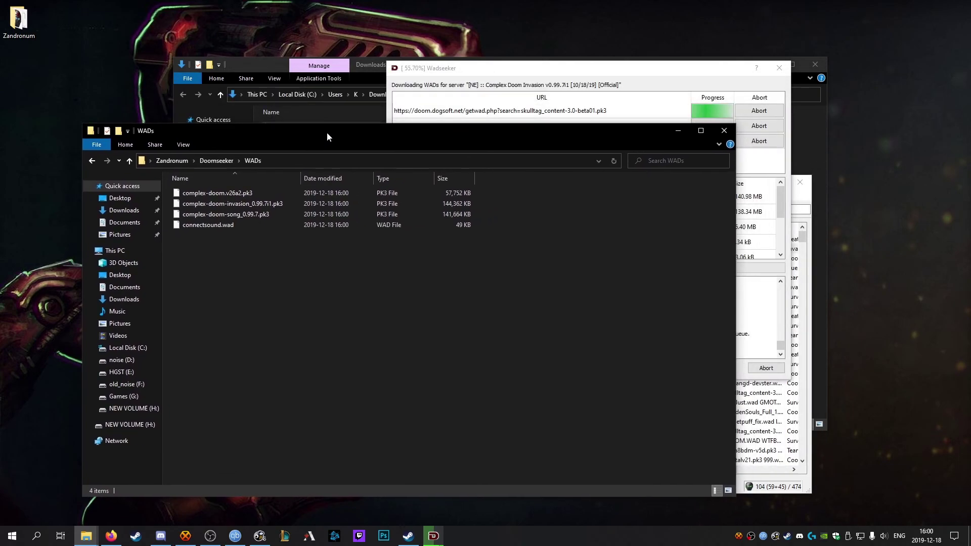
left_click_drag(501, 75, 581, 47)
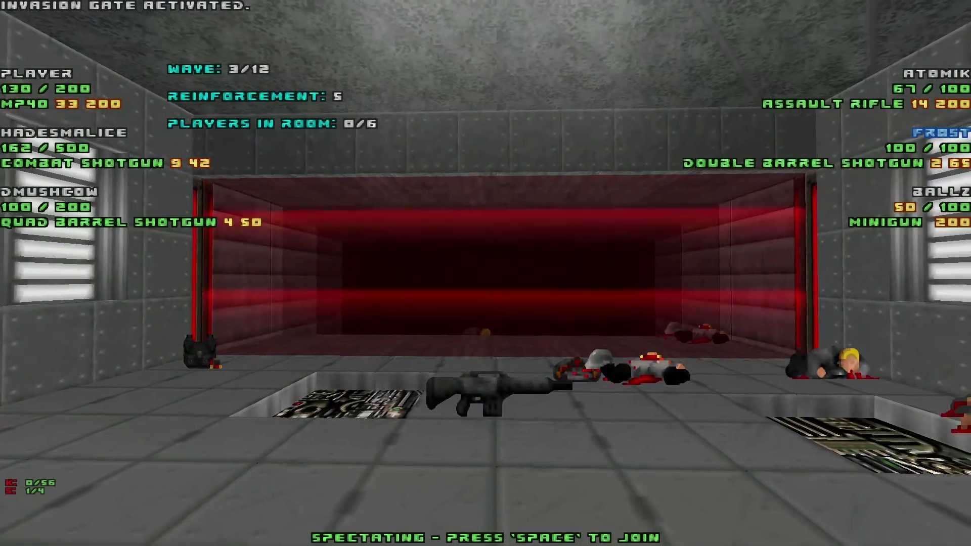
Step: Open the main menu of the running game and select Quit Game
key("Escape")
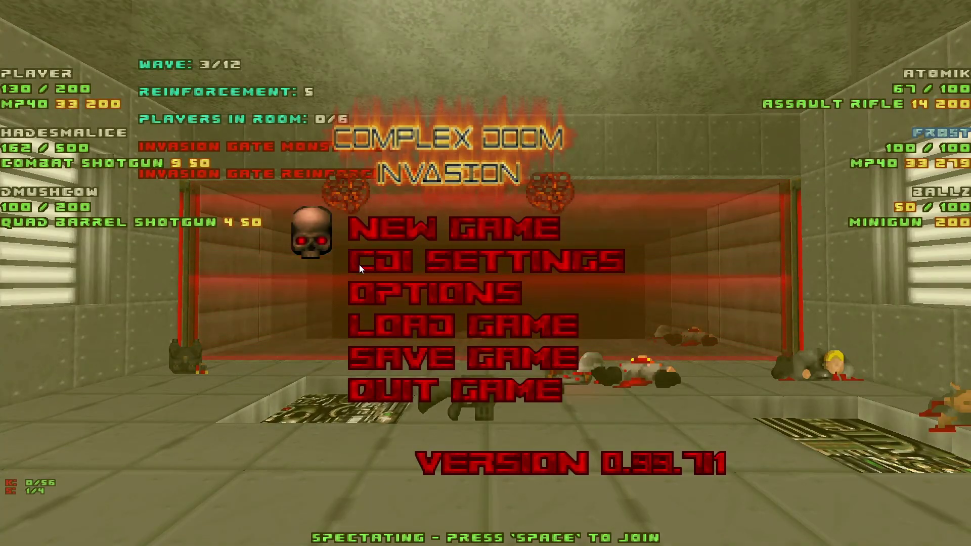
key("Up")
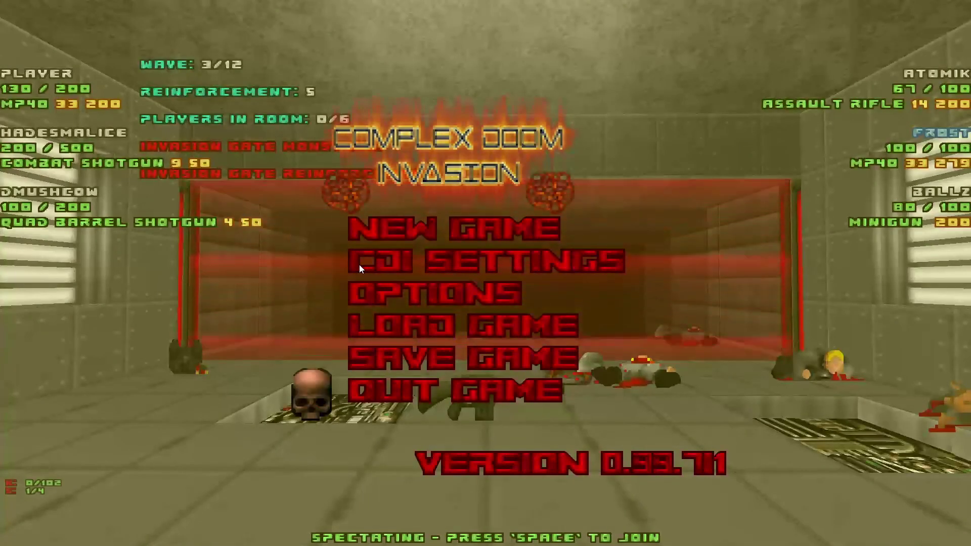